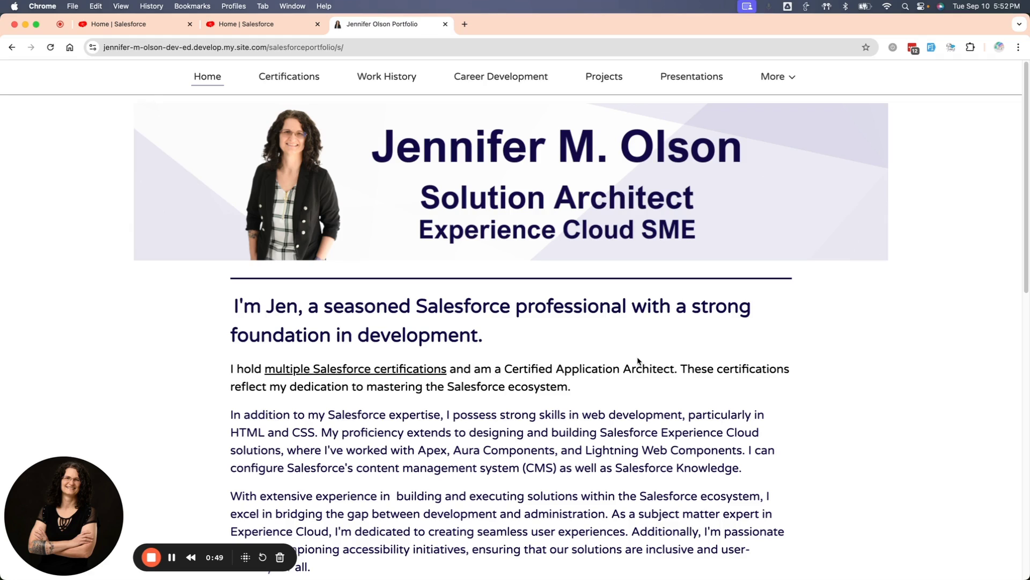
Open Setup's All Sites page by searching 'all site' in Quick Find.
left_click(124, 26)
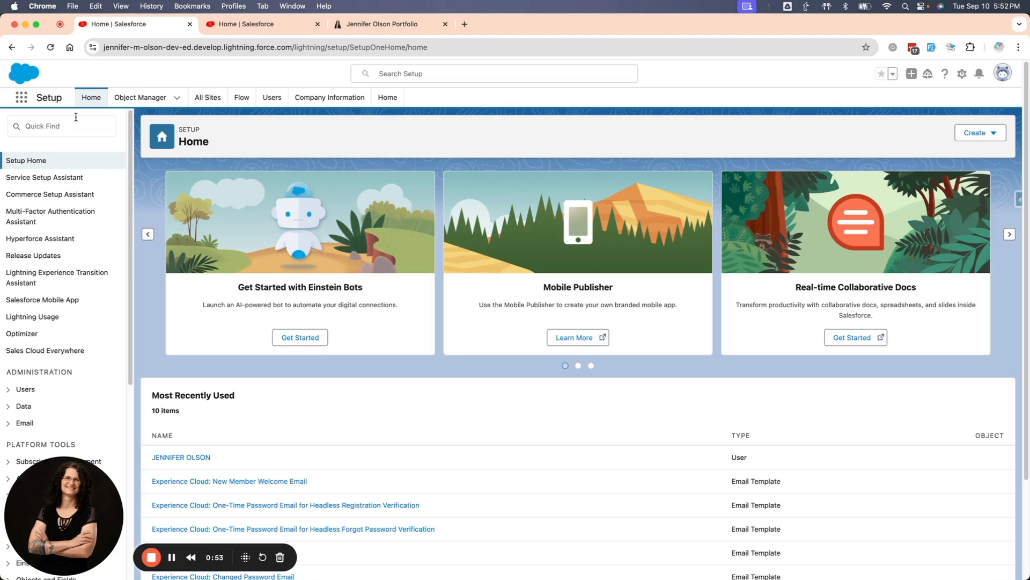
left_click(214, 25)
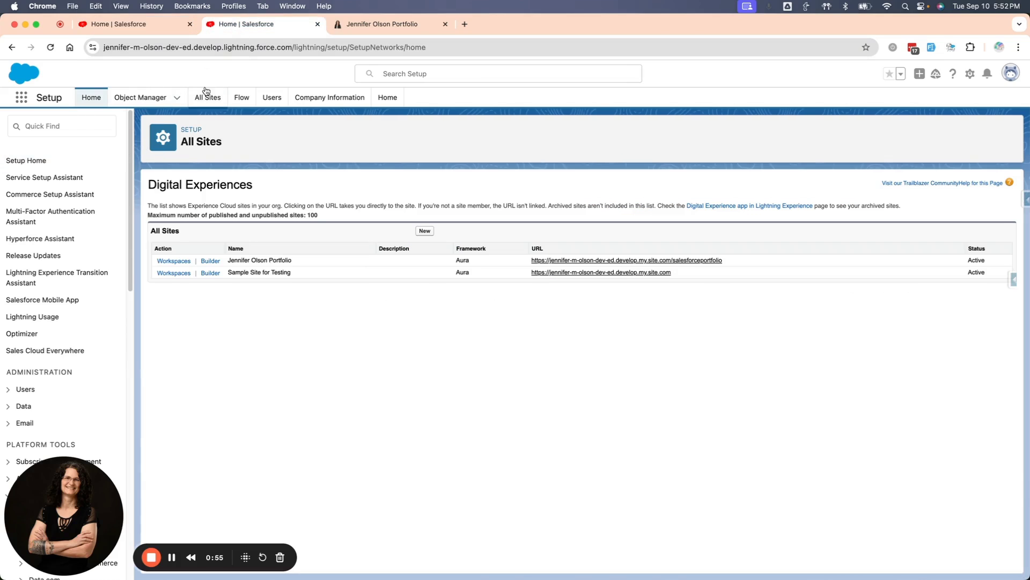
left_click(70, 125)
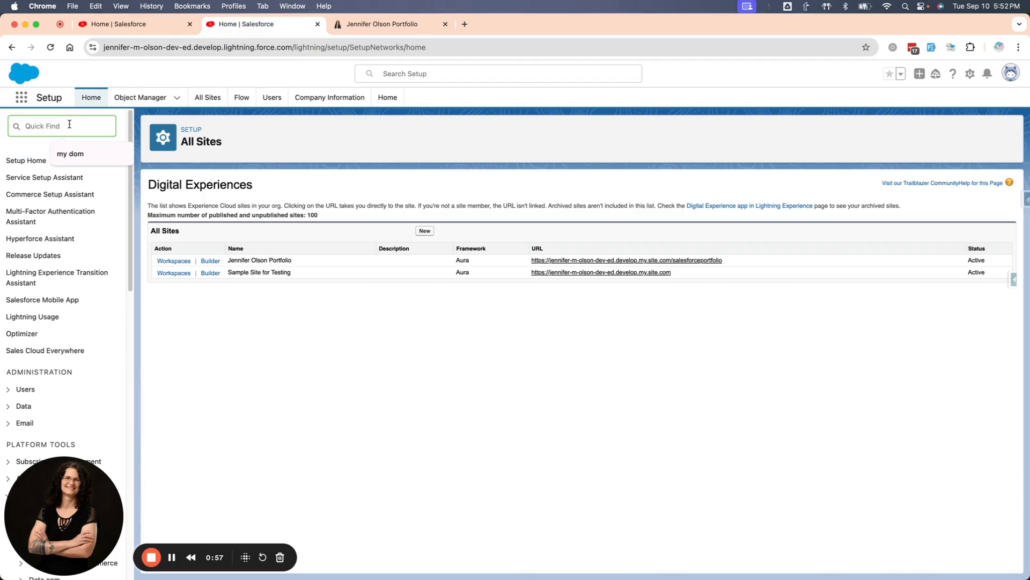
type("all site")
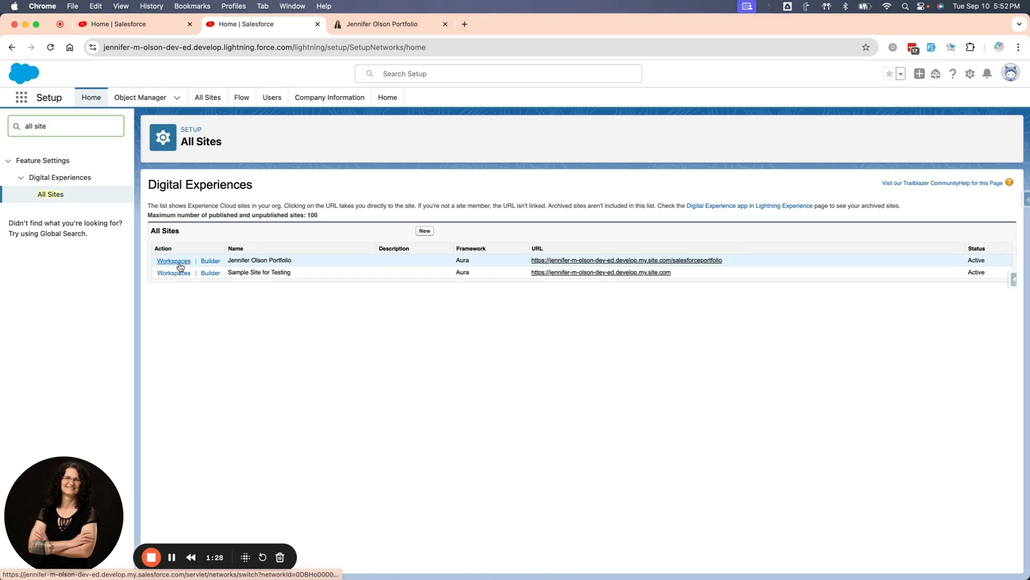
Open the portfolio site's Administration Preferences and review guest access to asset files, library files and CMS content.
left_click(174, 261)
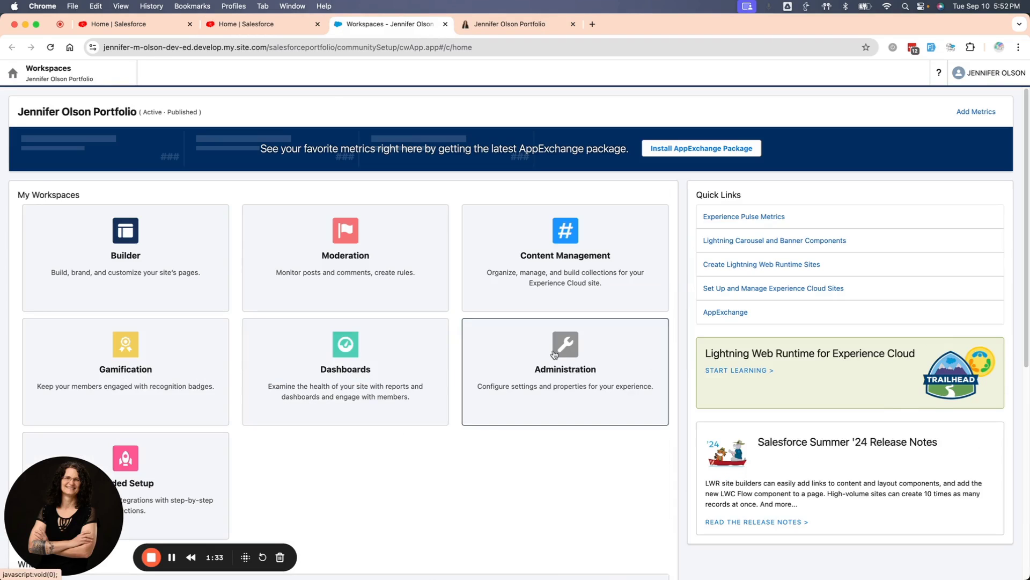
left_click(555, 354)
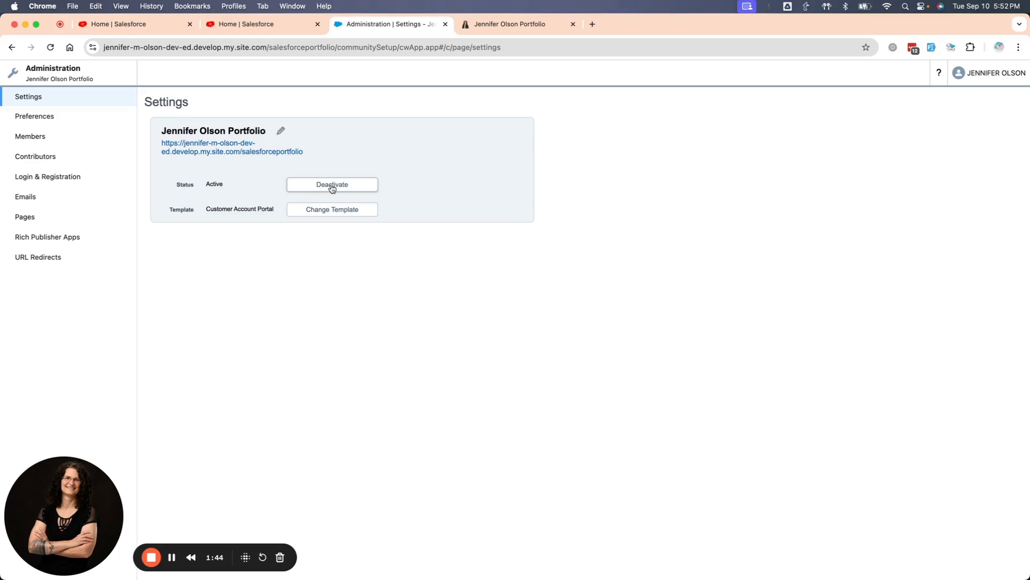
left_click(39, 123)
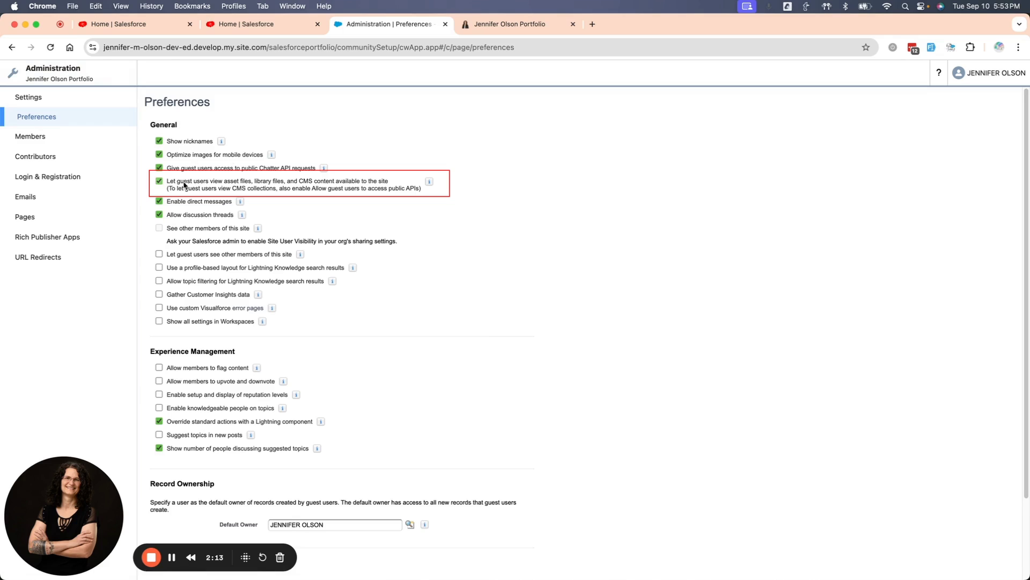
scroll(635, 326, "down", 5)
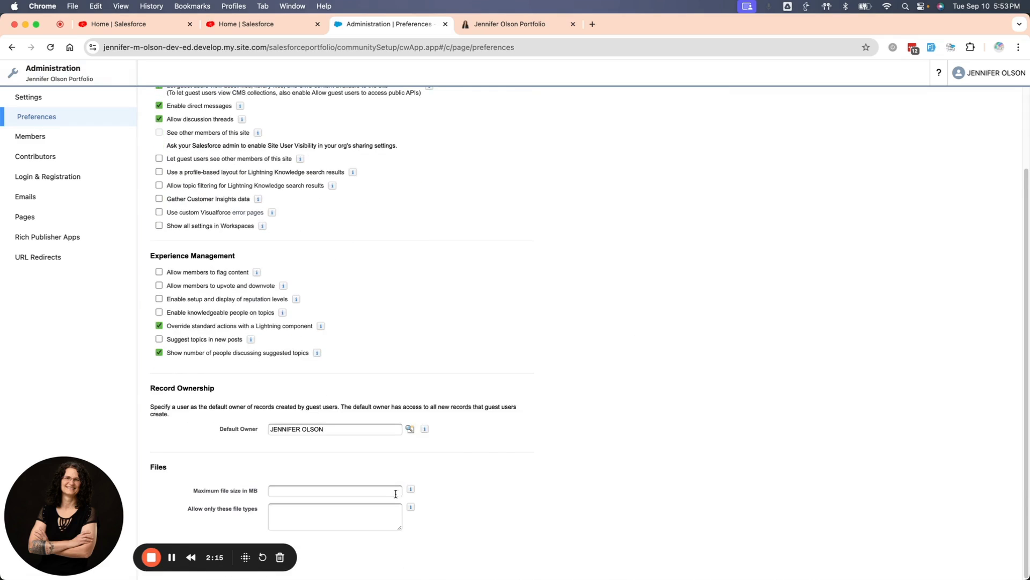
left_click_drag(89, 494, 127, 494)
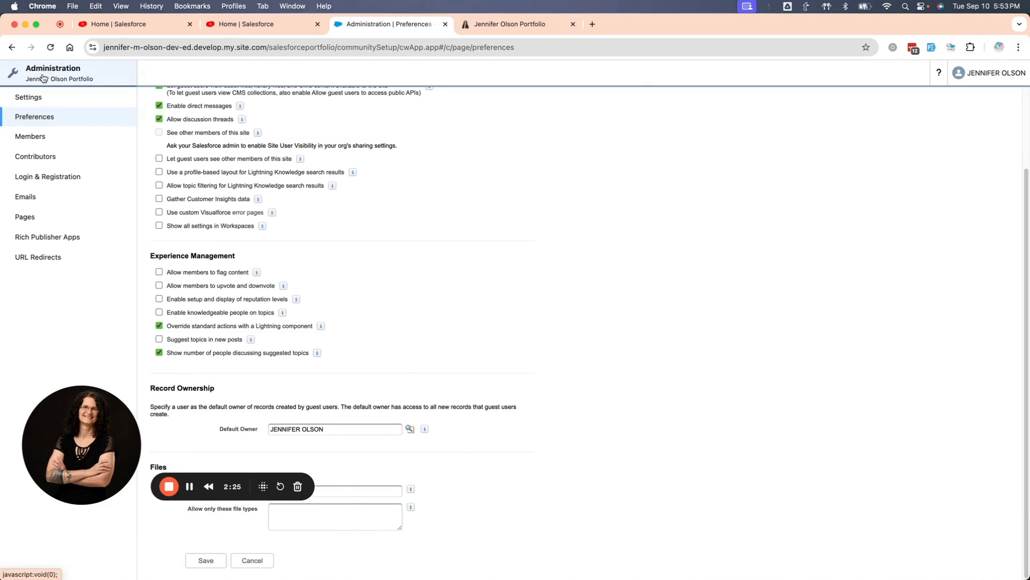
Switch to Experience Builder, confirm Public Access in General settings, and review the Home page content.
left_click(23, 75)
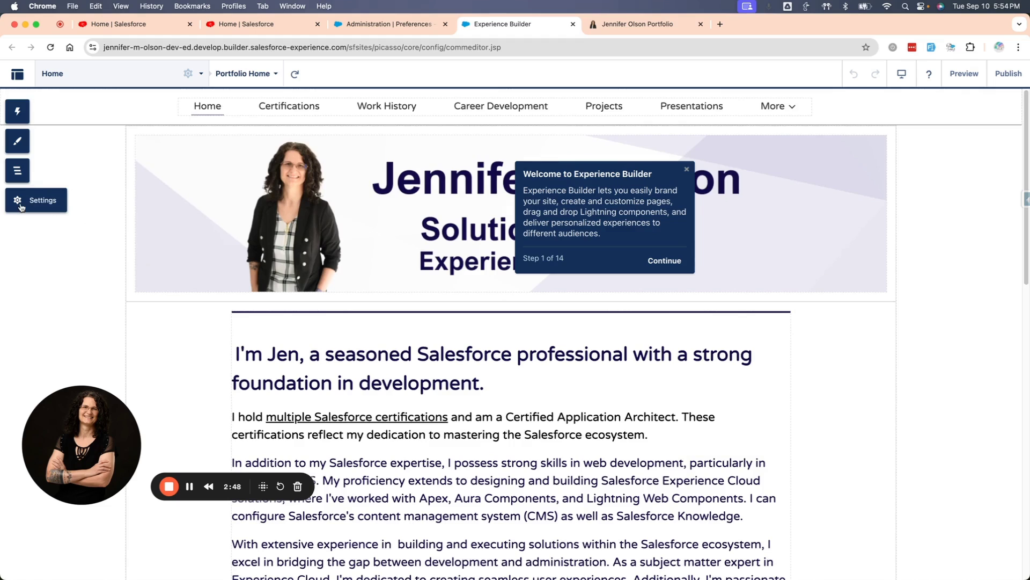
left_click(20, 204)
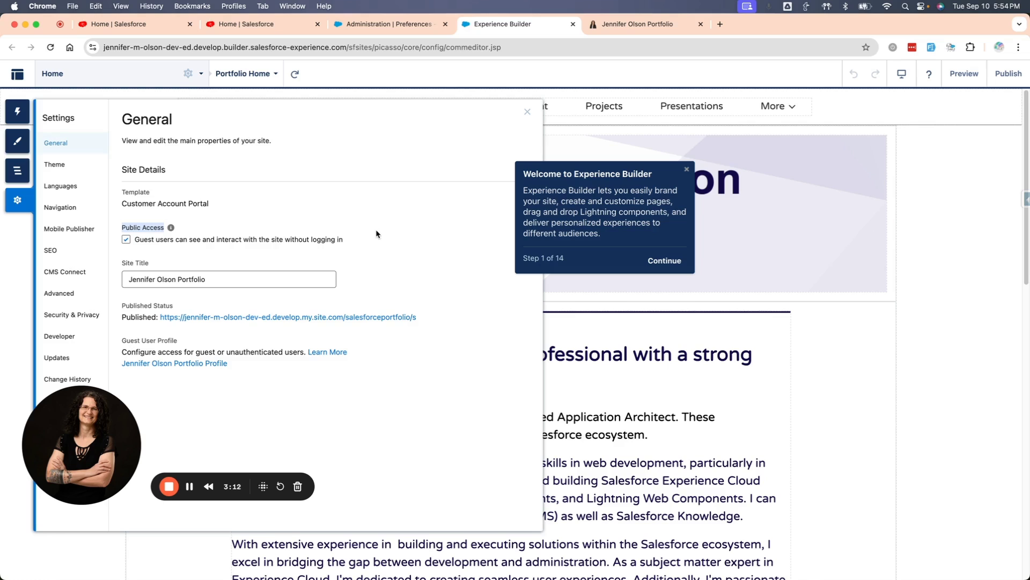
left_click(527, 113)
scroll(748, 376, "down", 4)
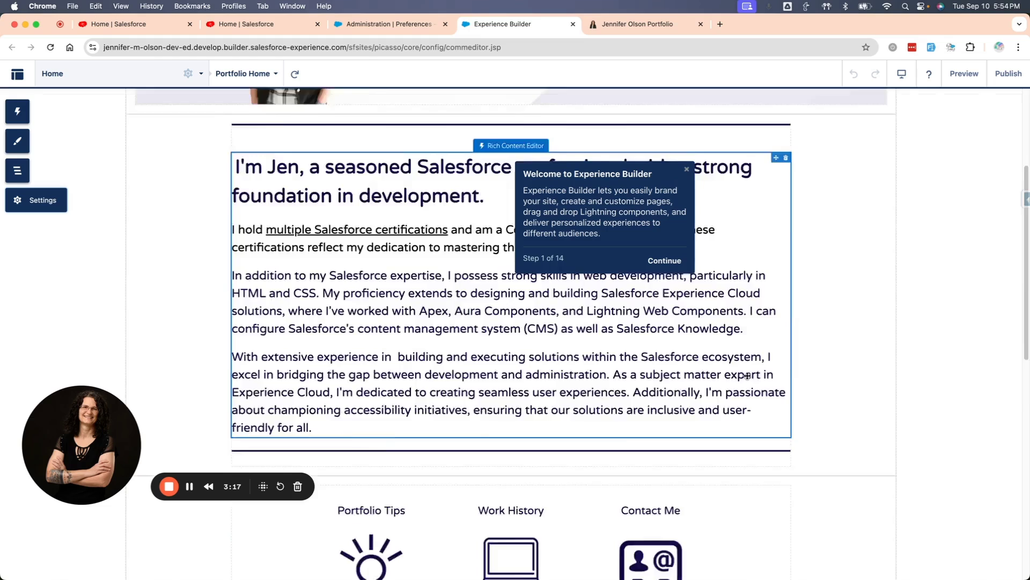
scroll(748, 376, "down", 8)
scroll(297, 234, "up", 1)
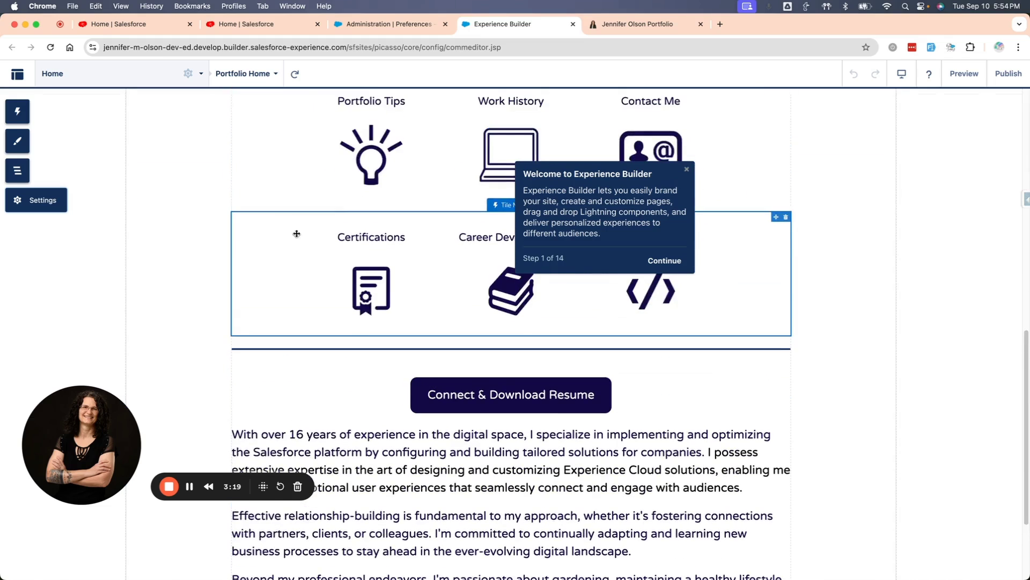
scroll(230, 244, "up", 10)
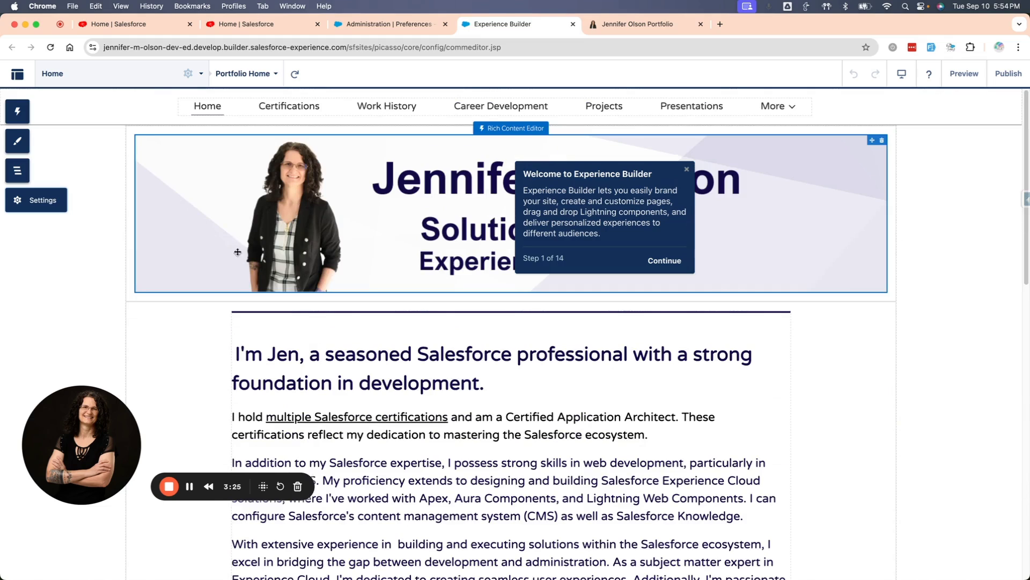
Check that the Main Home Navigation's Certifications and Work History items are public, then cancel without saving.
left_click(240, 110)
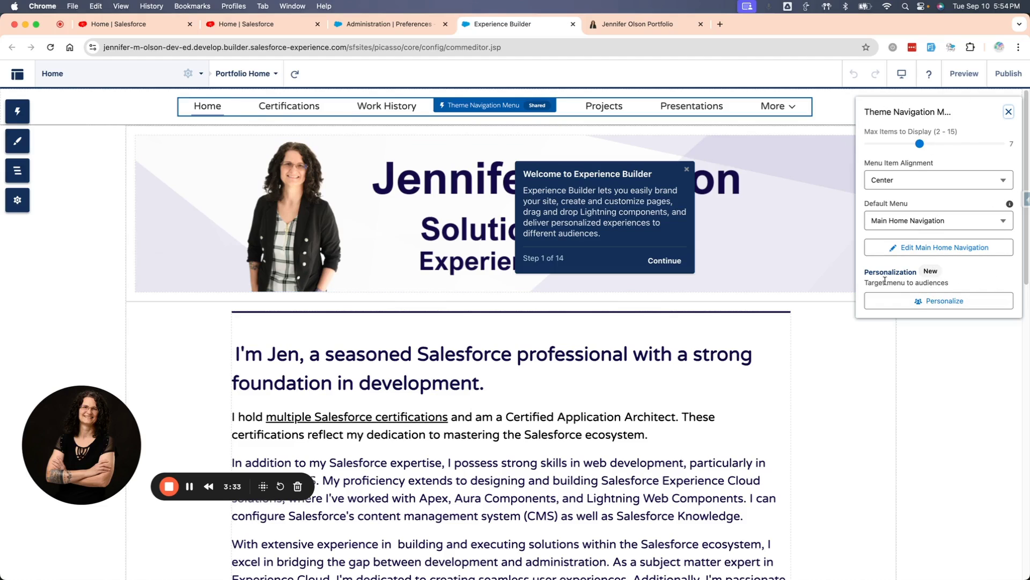
left_click(943, 248)
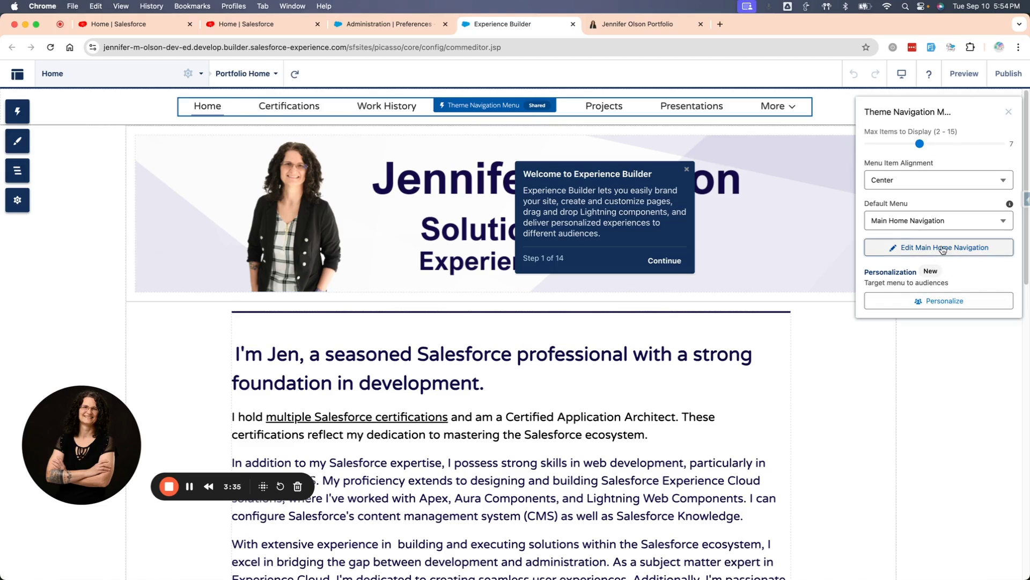
left_click(679, 260)
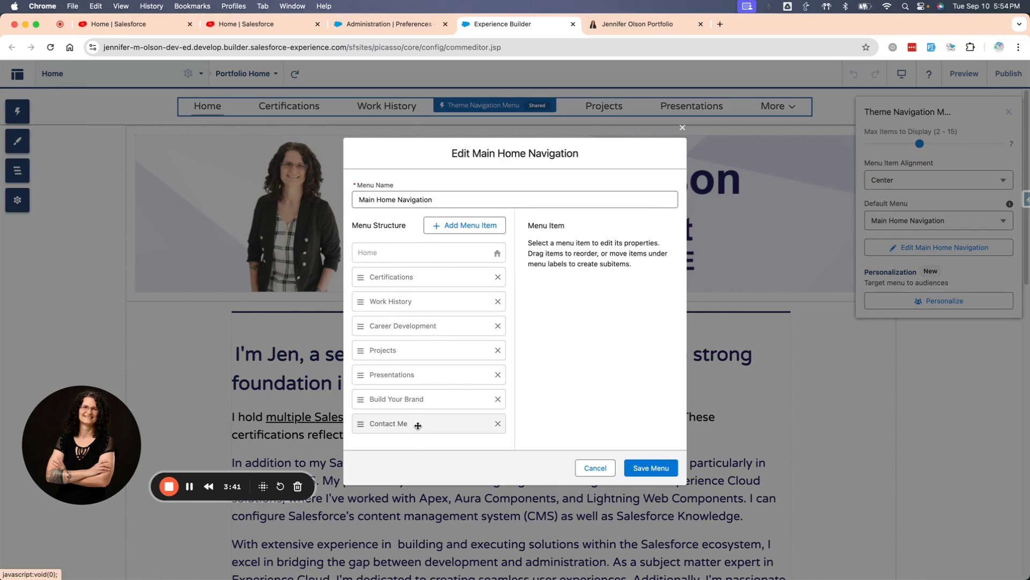
left_click(415, 277)
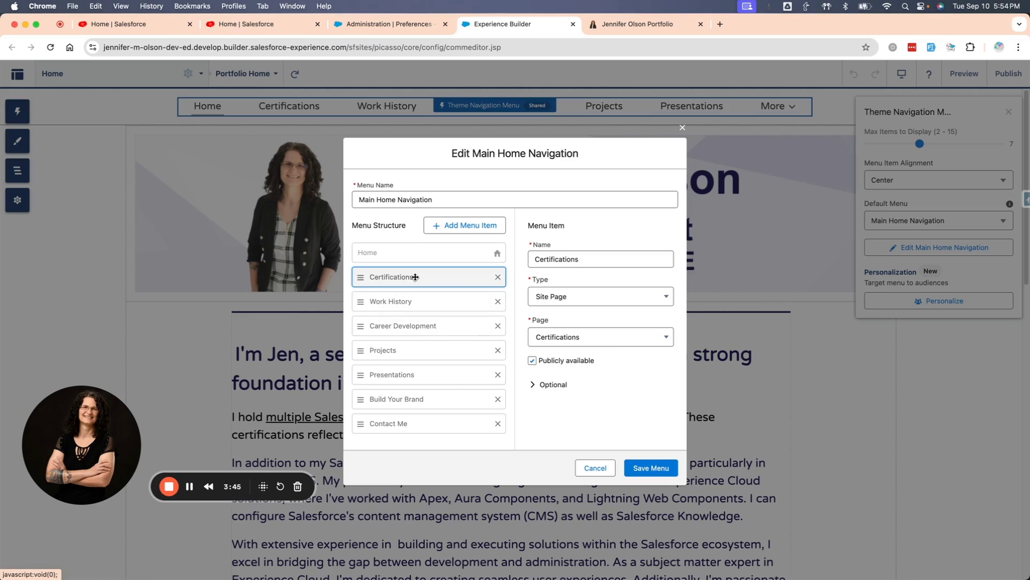
left_click(532, 360)
left_click(412, 309)
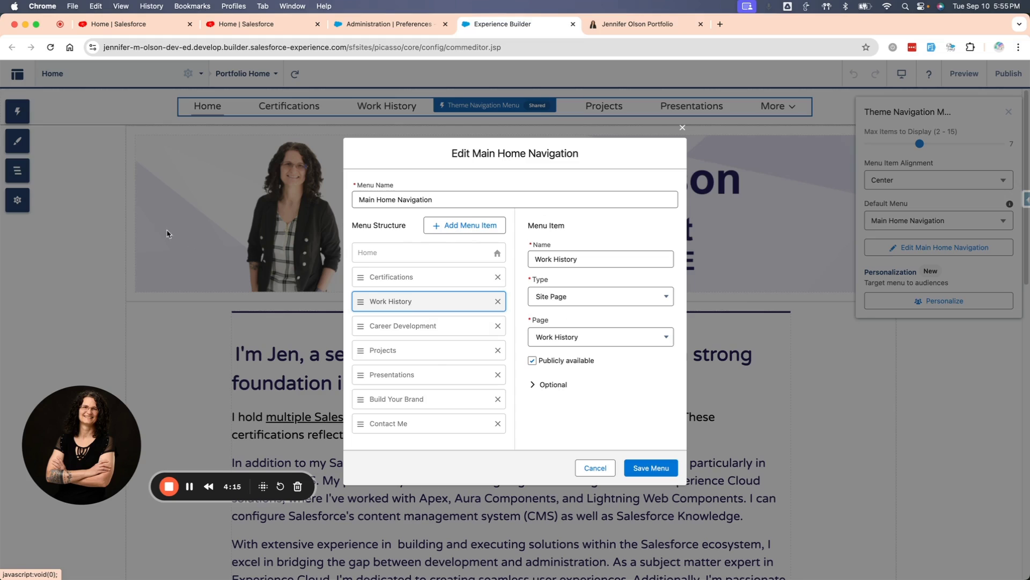
left_click(593, 468)
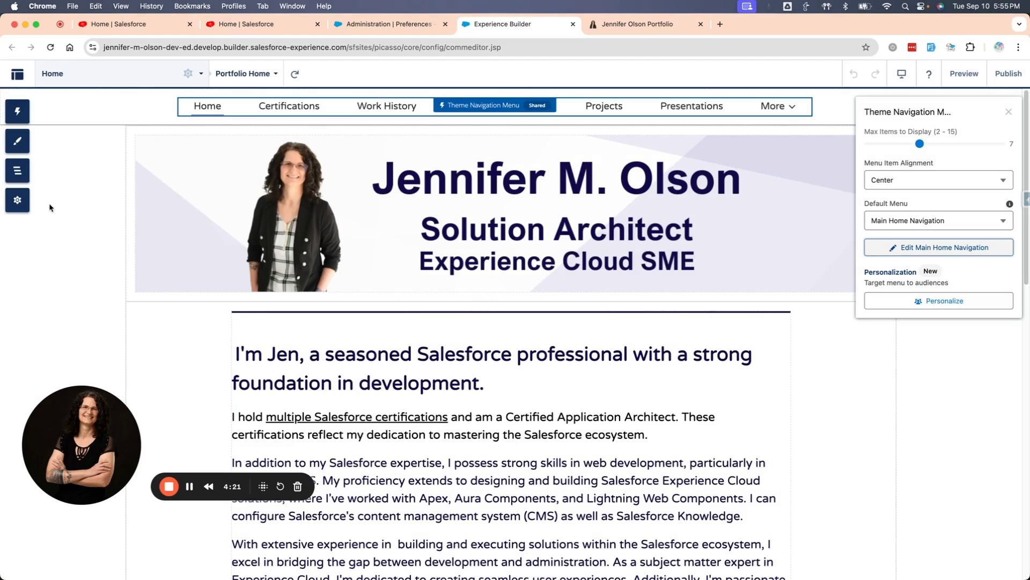
left_click(16, 200)
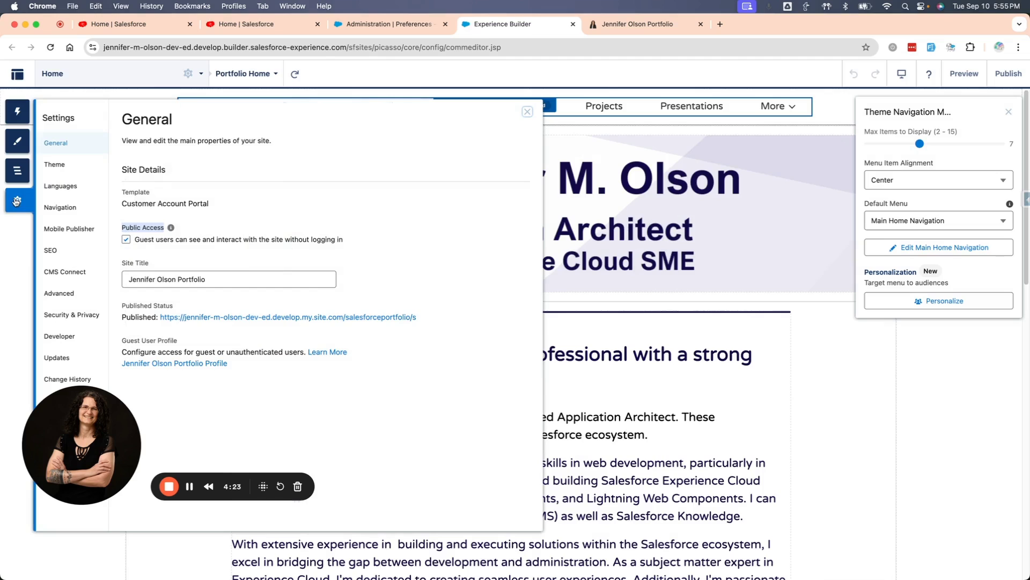
left_click(76, 208)
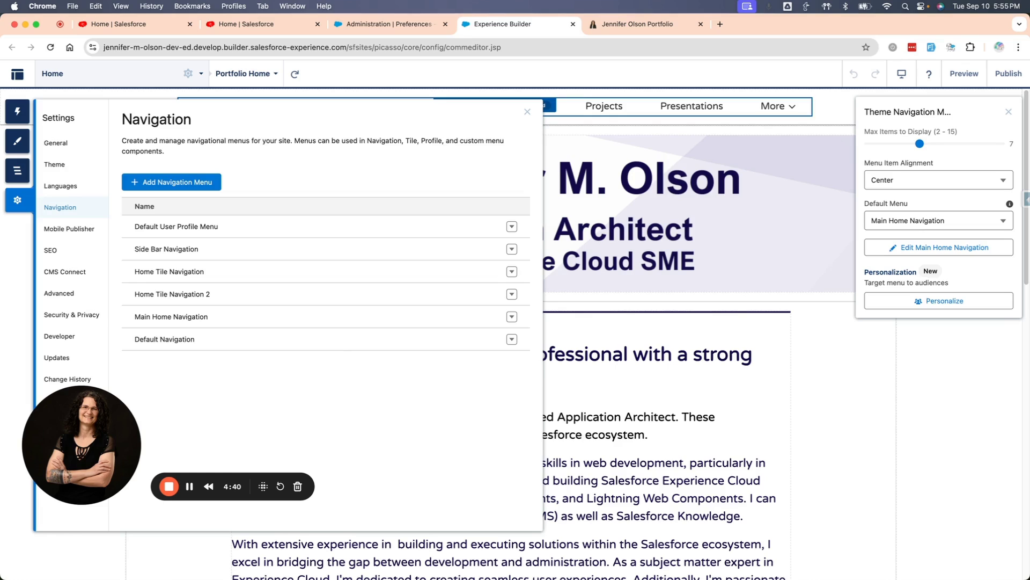
left_click_drag(107, 426, 753, 455)
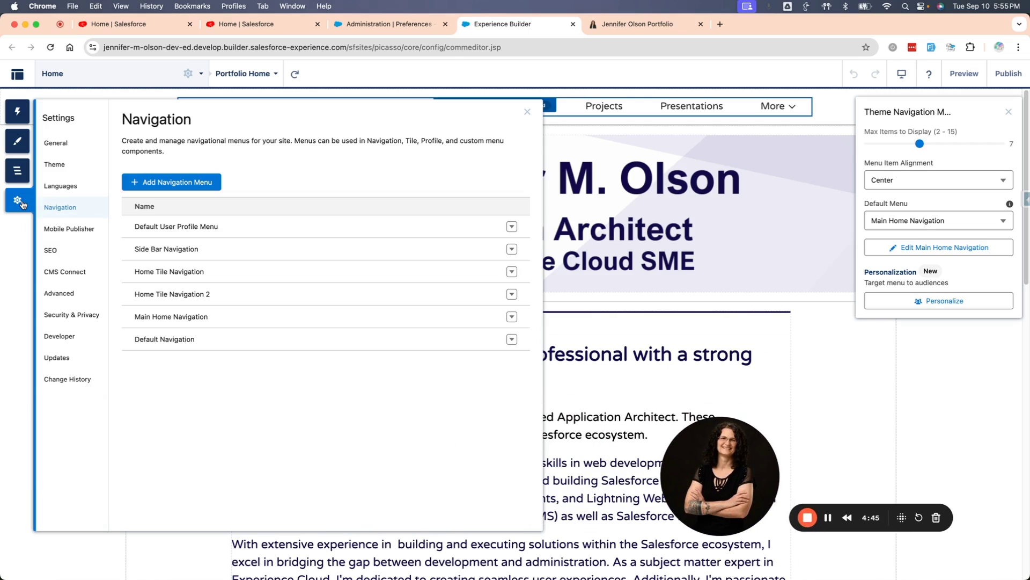
left_click(55, 144)
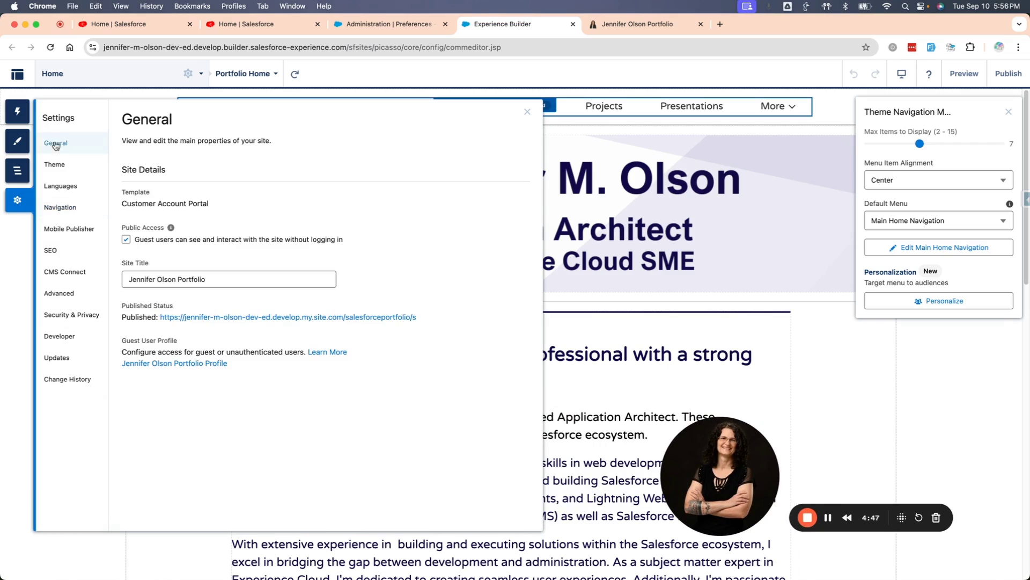
left_click_drag(147, 326, 428, 323)
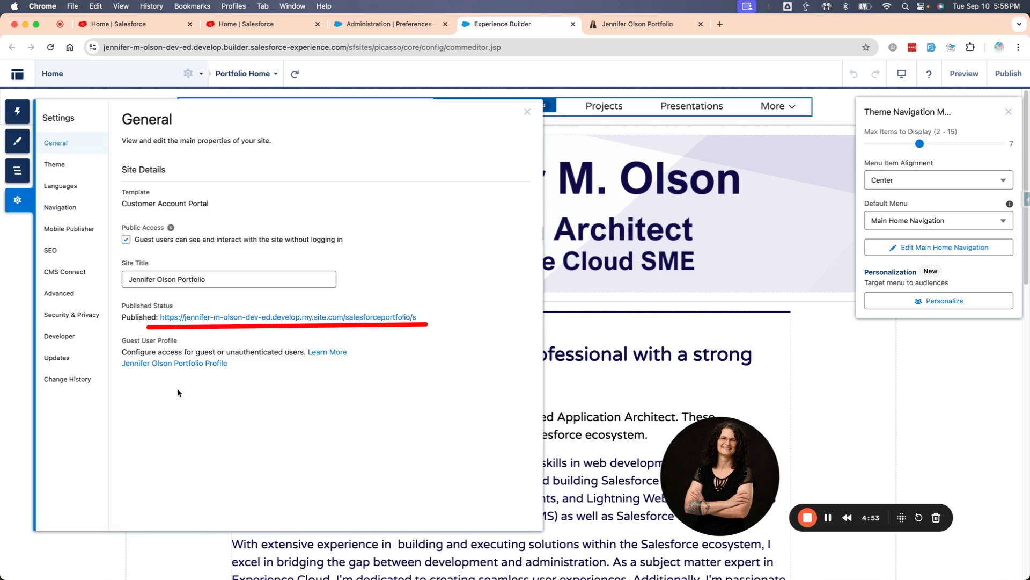
mouse_move(180, 390)
left_mouse_down()
mouse_move(151, 337)
mouse_move(284, 374)
left_mouse_up()
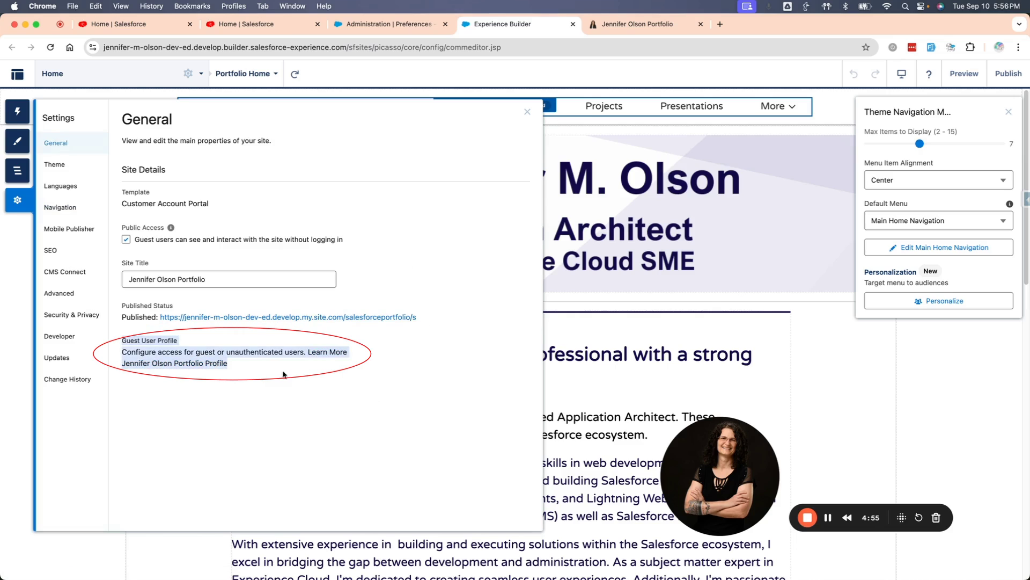
Review the site's guest user profile, confirming its Guest User License and Apps section, then open Object Settings.
left_click(379, 370)
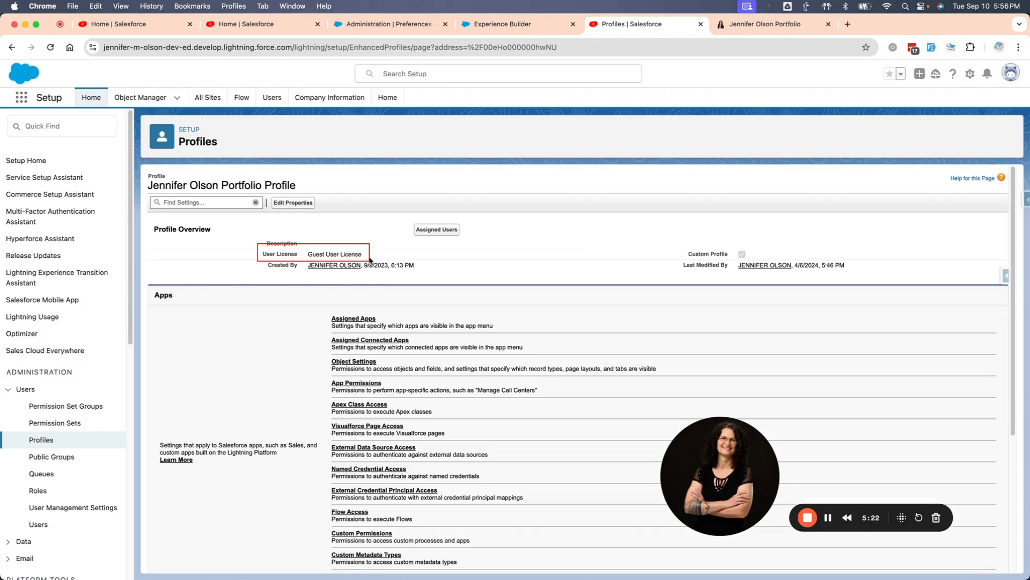
left_click_drag(371, 258, 261, 258)
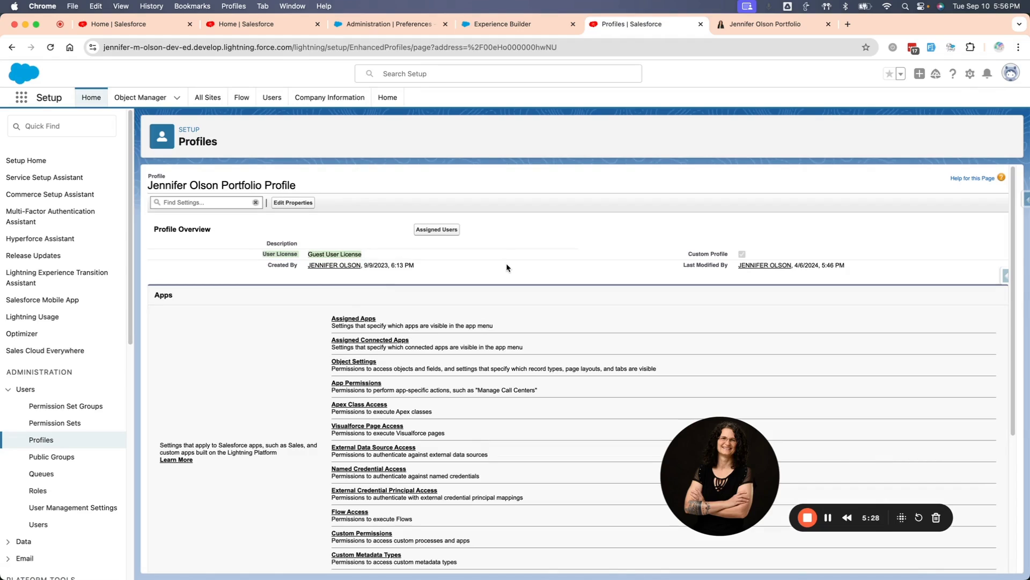
left_click(267, 299)
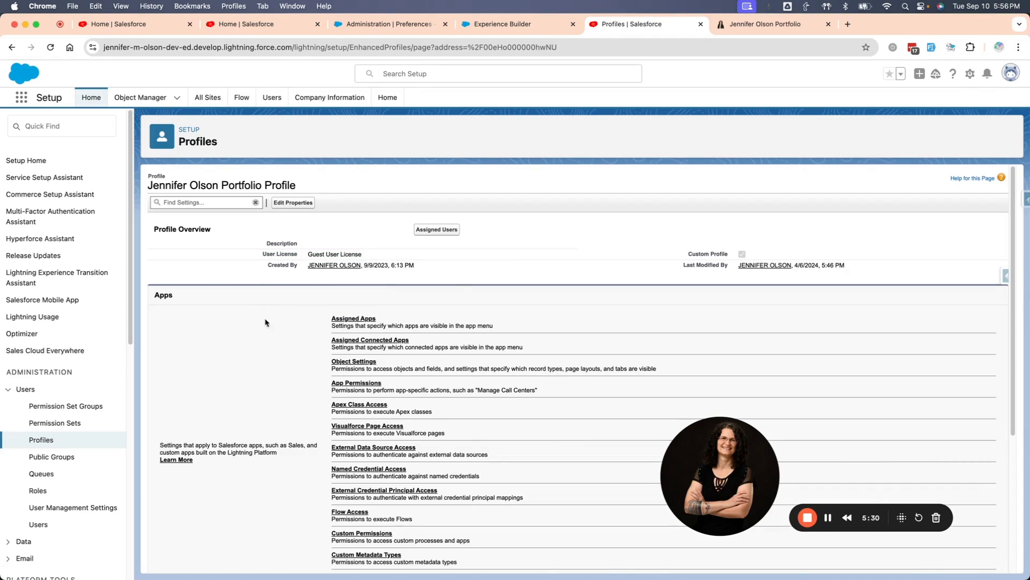
scroll(283, 375, "down", 5)
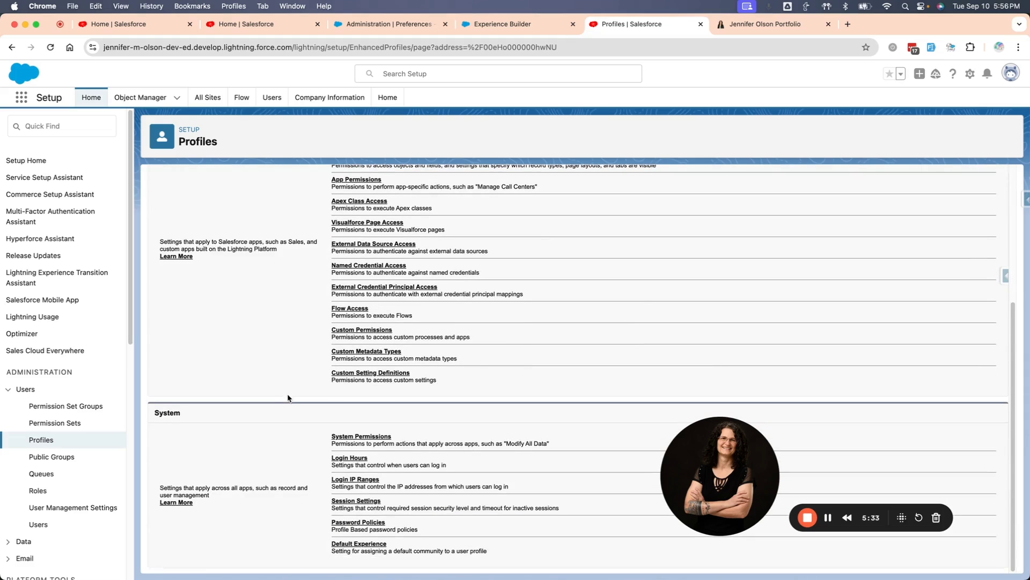
scroll(288, 395, "up", 5)
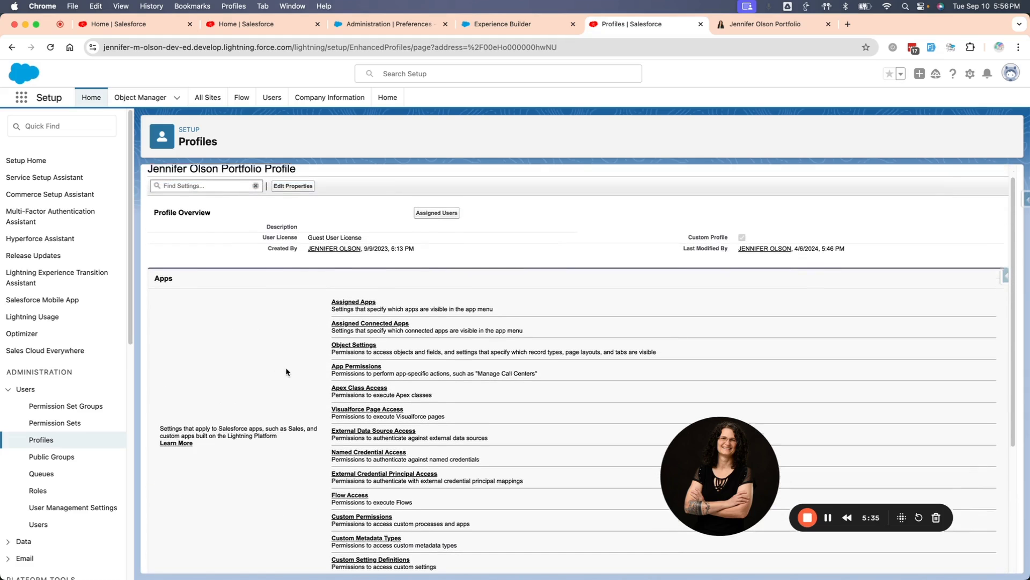
scroll(287, 371, "up", 1)
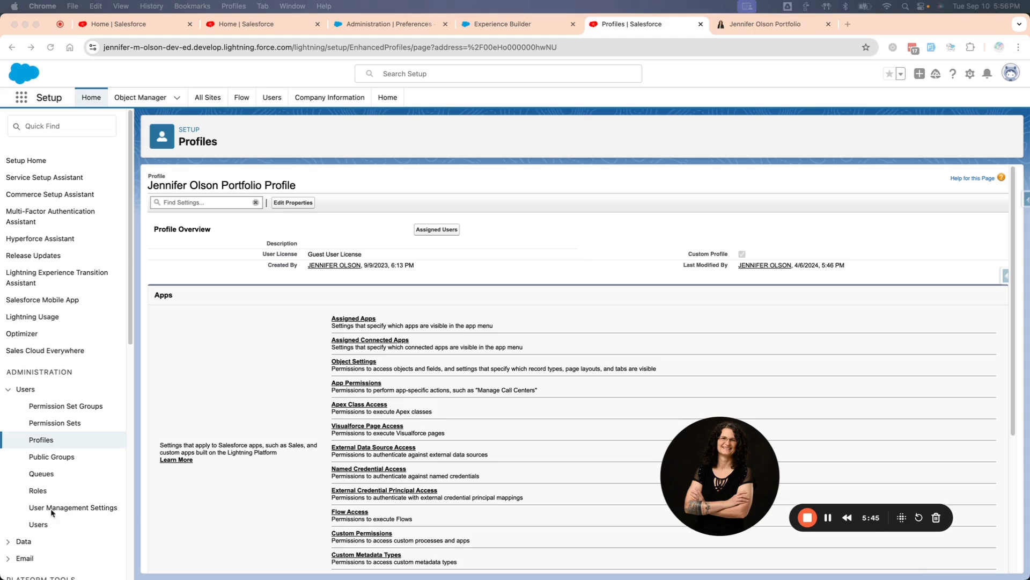
left_click(353, 361)
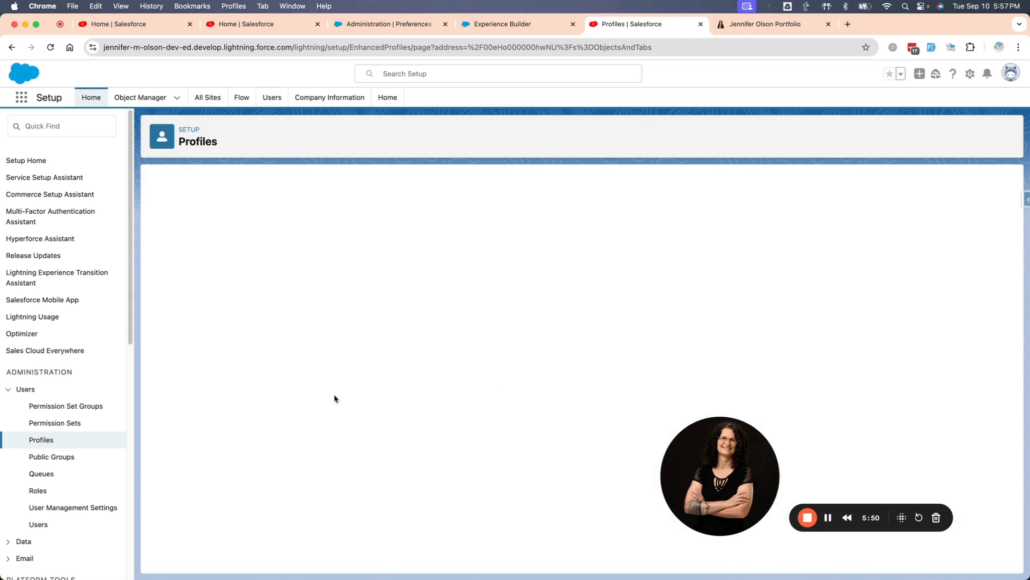
Inspect the guest profile's Documents permissions: tab Default On, Read enabled, Create disabled.
left_click_drag(701, 480, 107, 509)
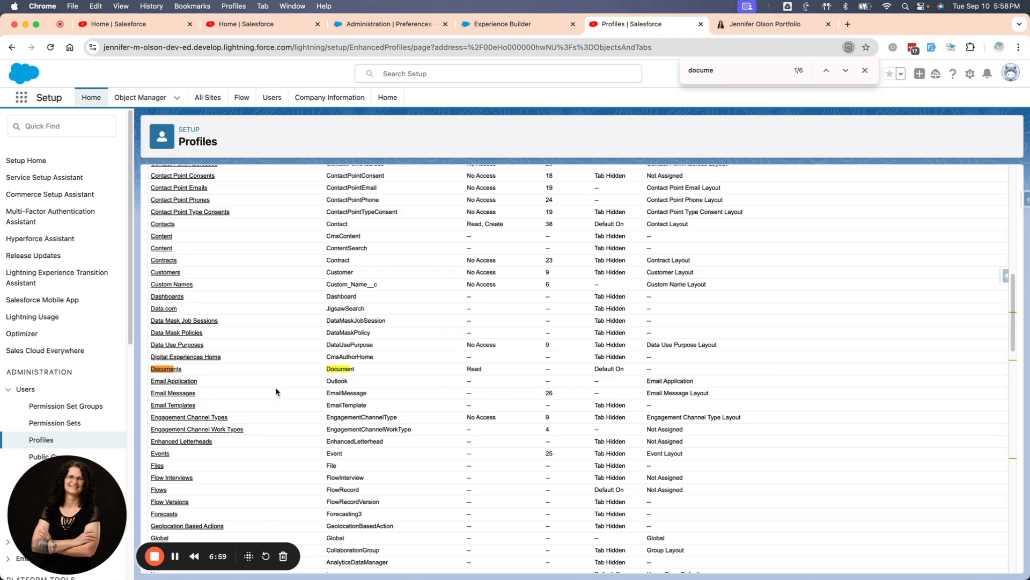
left_click(164, 370)
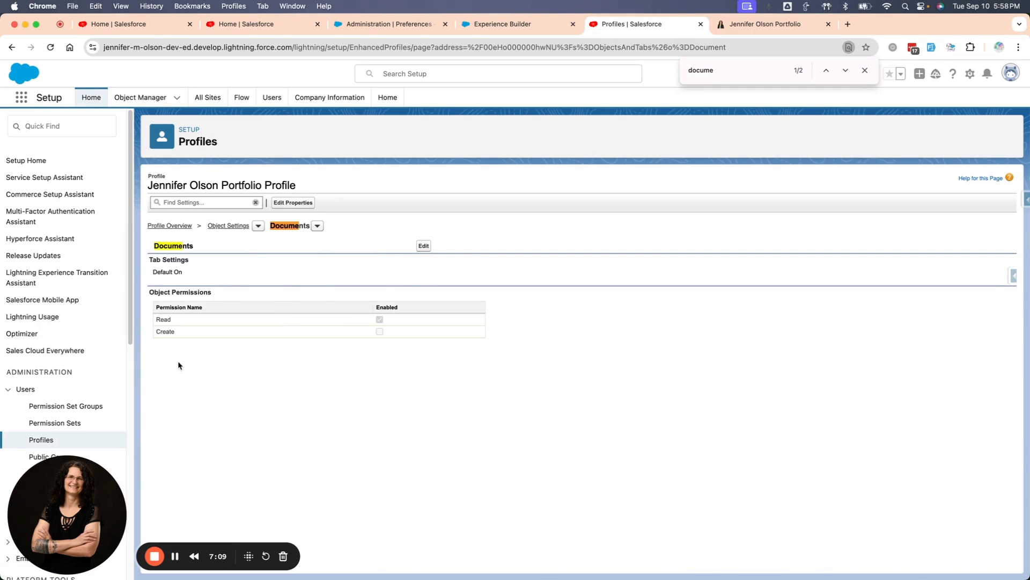
Go back through the guest profile overview to the full All Object Settings list.
left_click(187, 229)
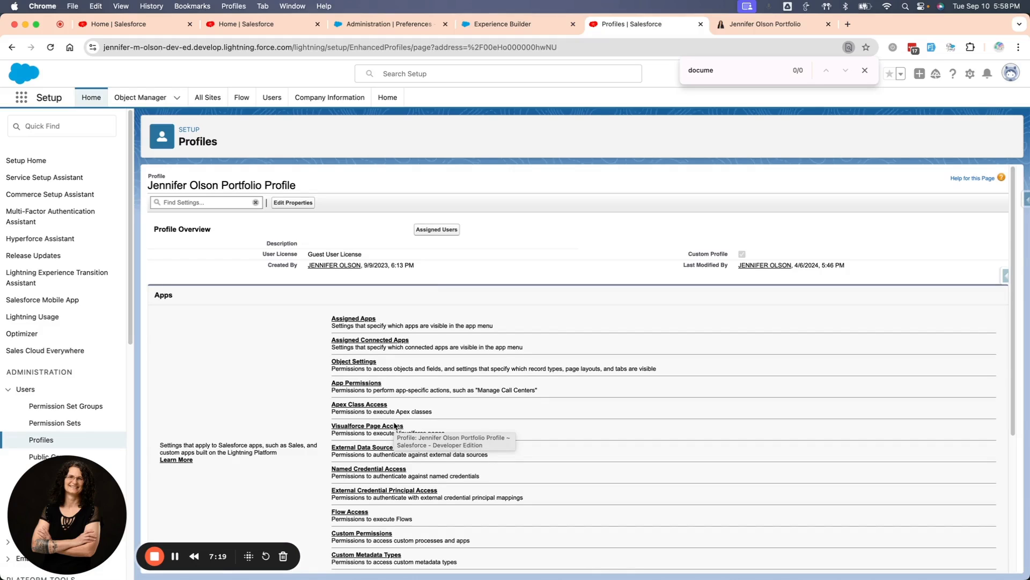
left_click(358, 364)
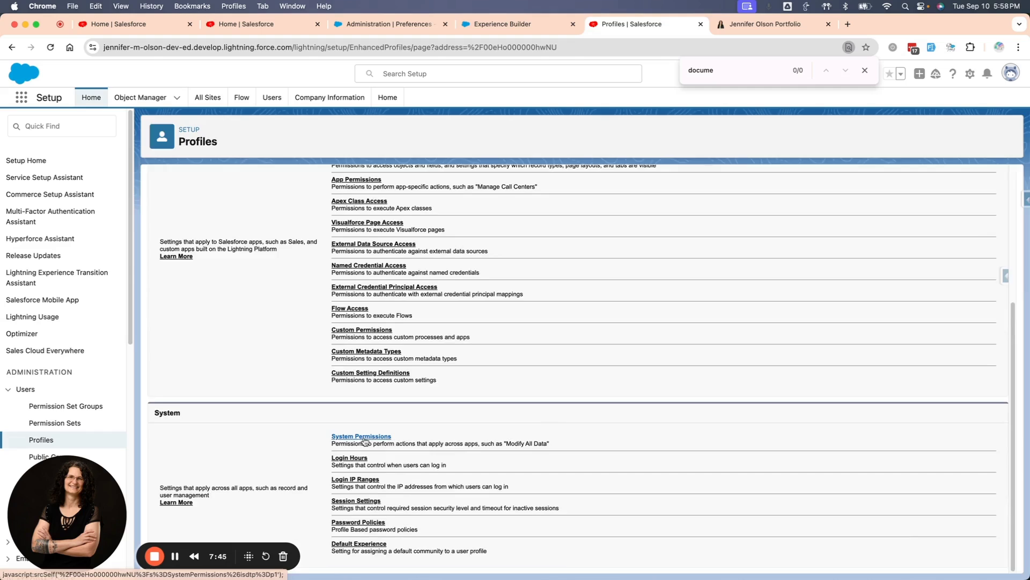
Review the guest profile's System Permissions, then return to its overview down to Flow Access.
left_click(364, 437)
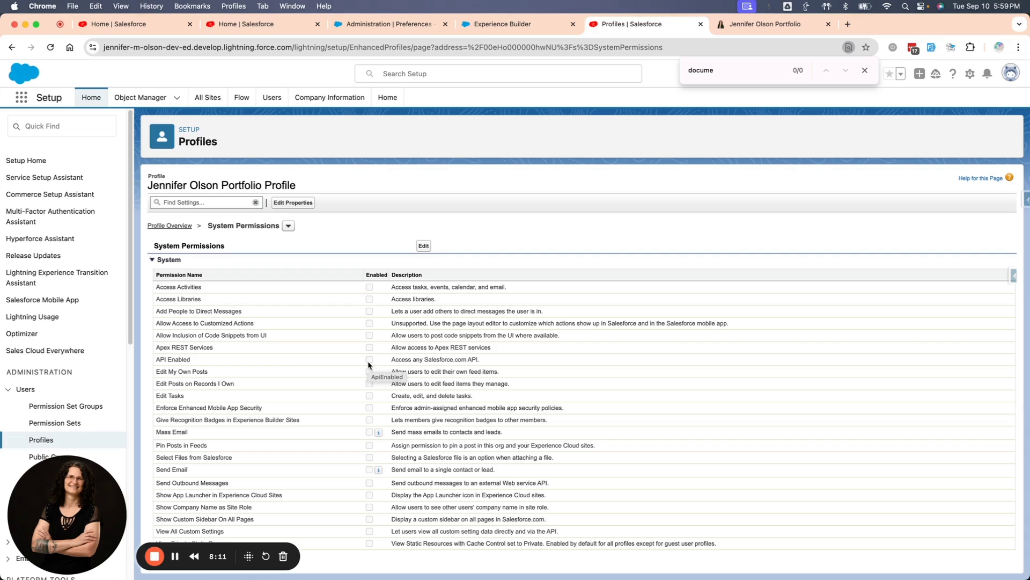
left_click(159, 226)
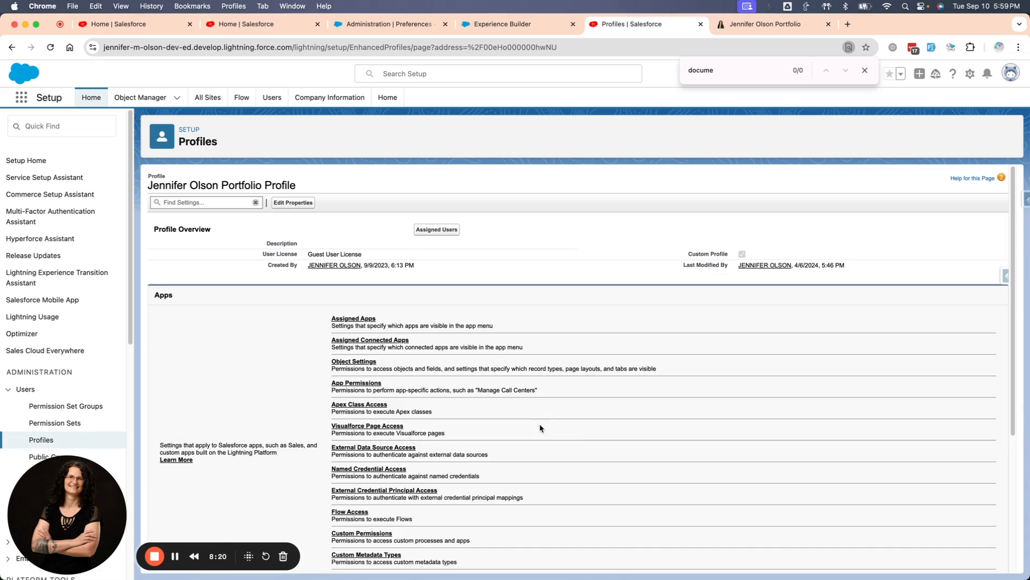
scroll(539, 423, "down", 2)
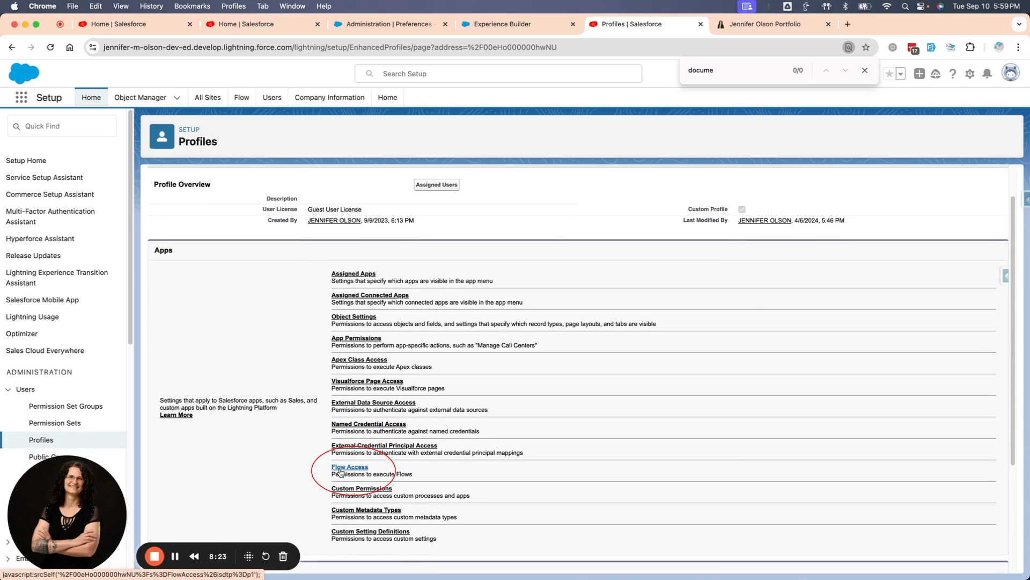
Remove the Contact Me Experience Builder flow from the guest profile's Flow Access and save.
left_click(340, 468)
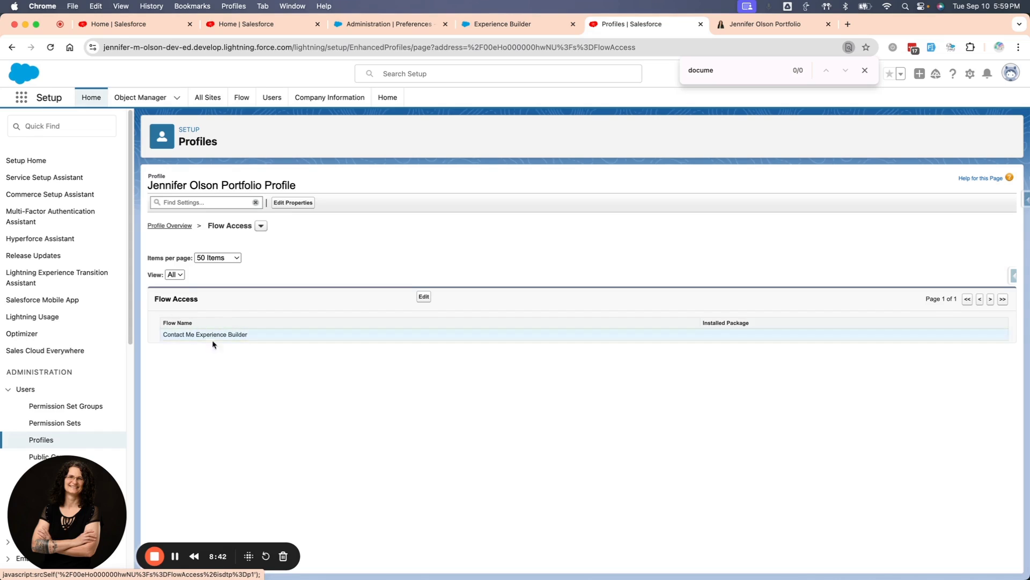
left_click(424, 296)
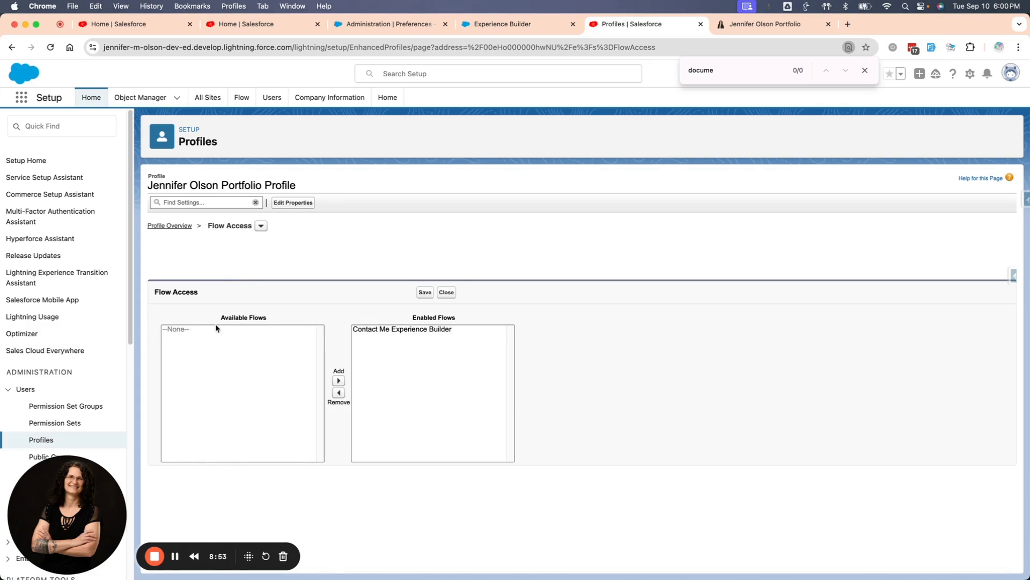
left_click(411, 330)
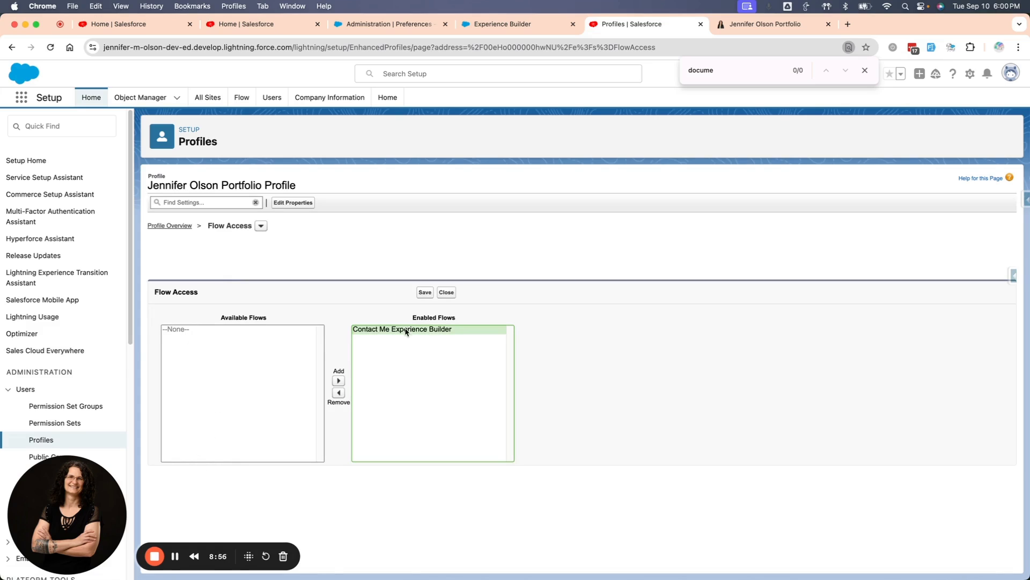
left_click(339, 393)
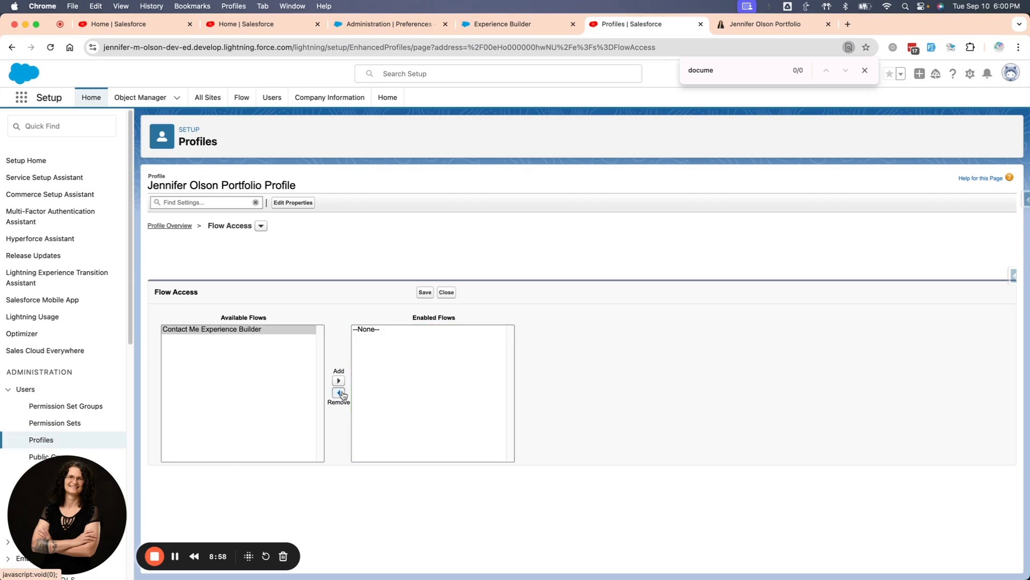
left_click(424, 293)
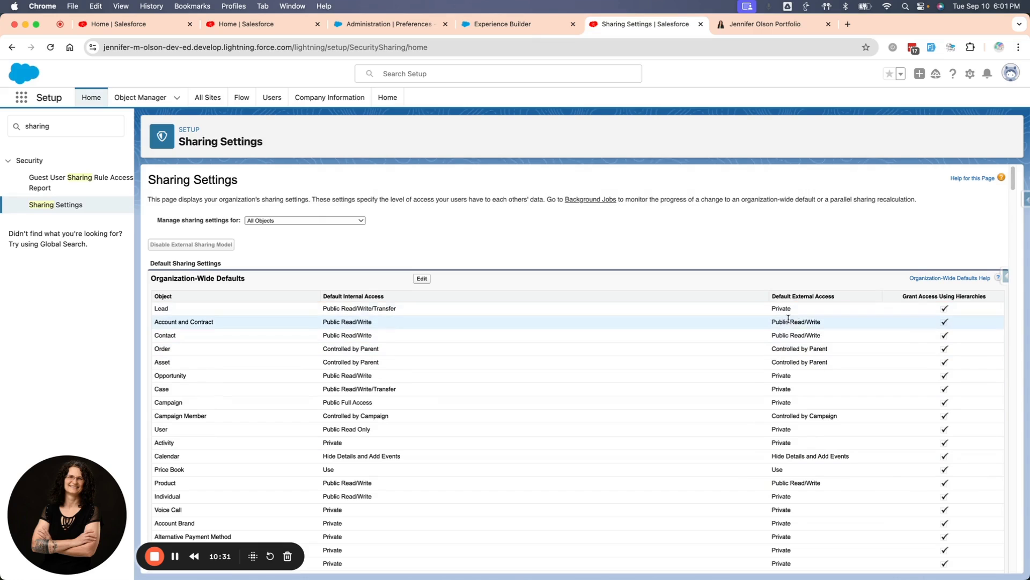
scroll(540, 379, "down", 15)
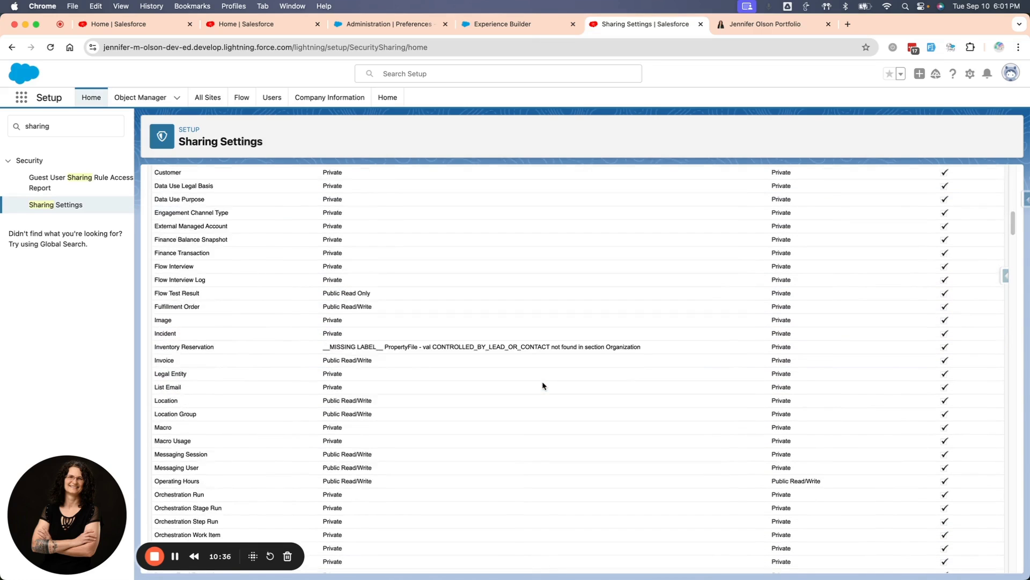
scroll(543, 382, "down", 20)
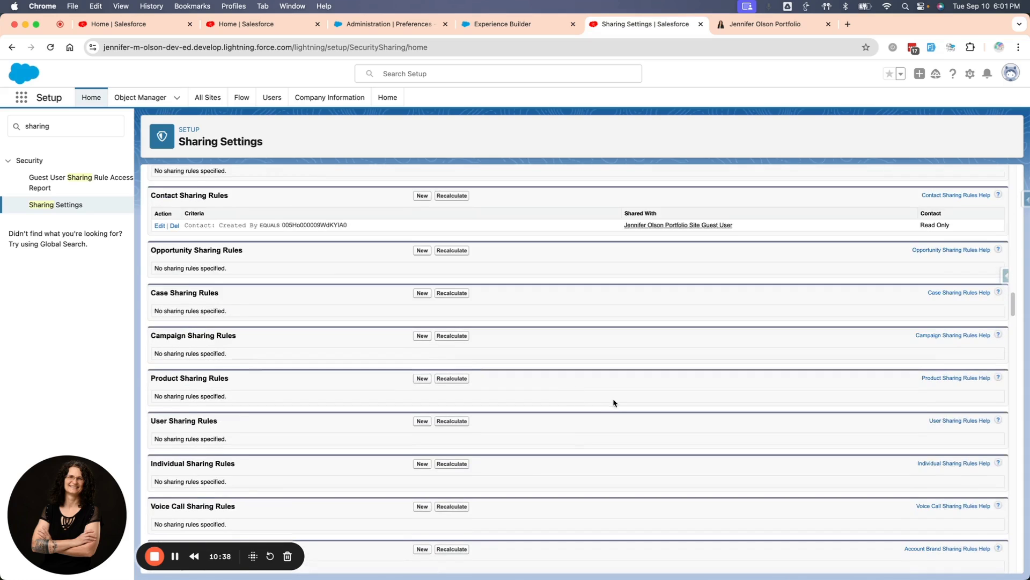
scroll(609, 392, "up", 3)
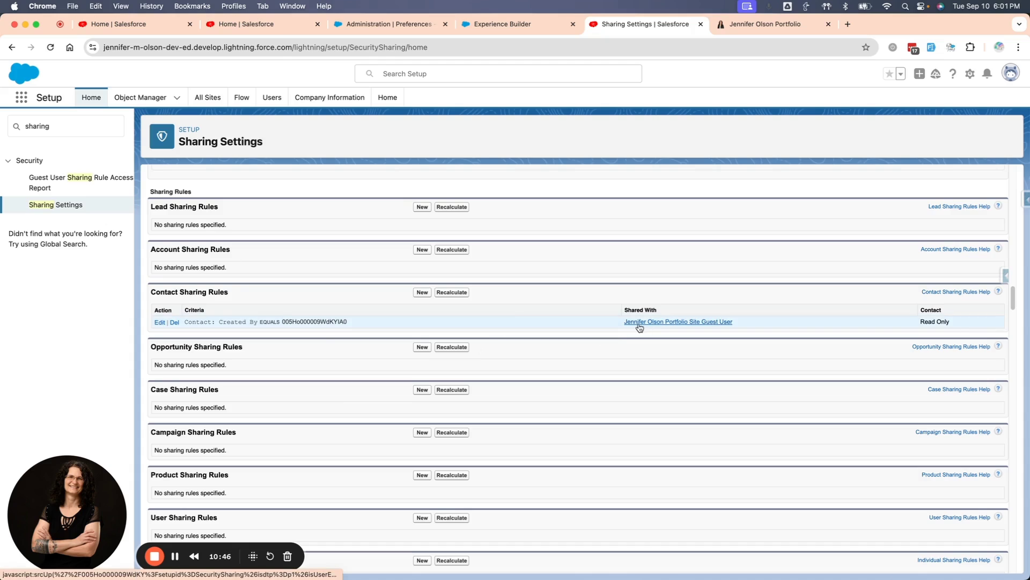
Save a criteria-based Contact sharing rule giving the portfolio site's guest user Read Only access.
left_click(421, 294)
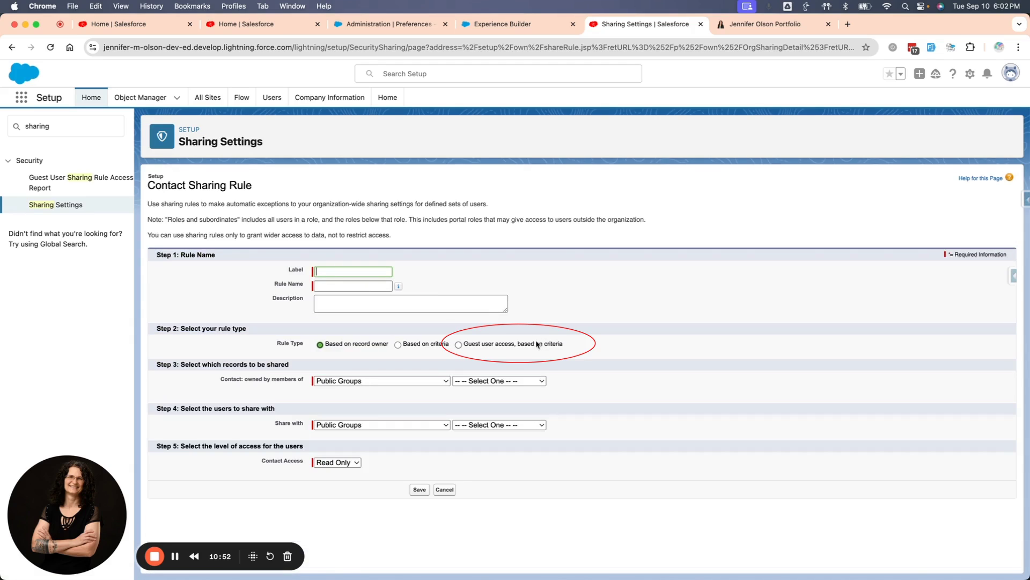
left_click(459, 345)
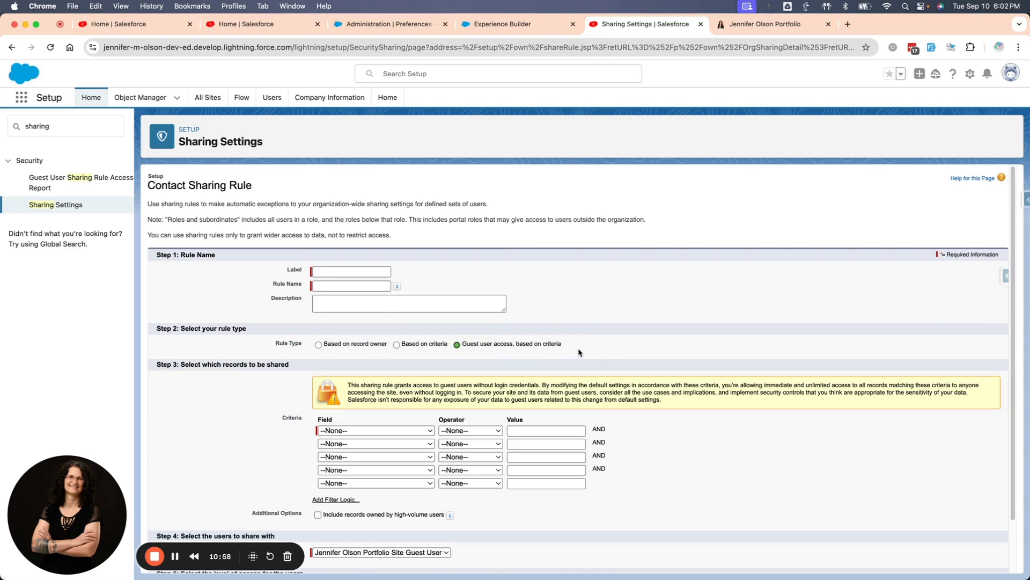
scroll(408, 486, "down", 2)
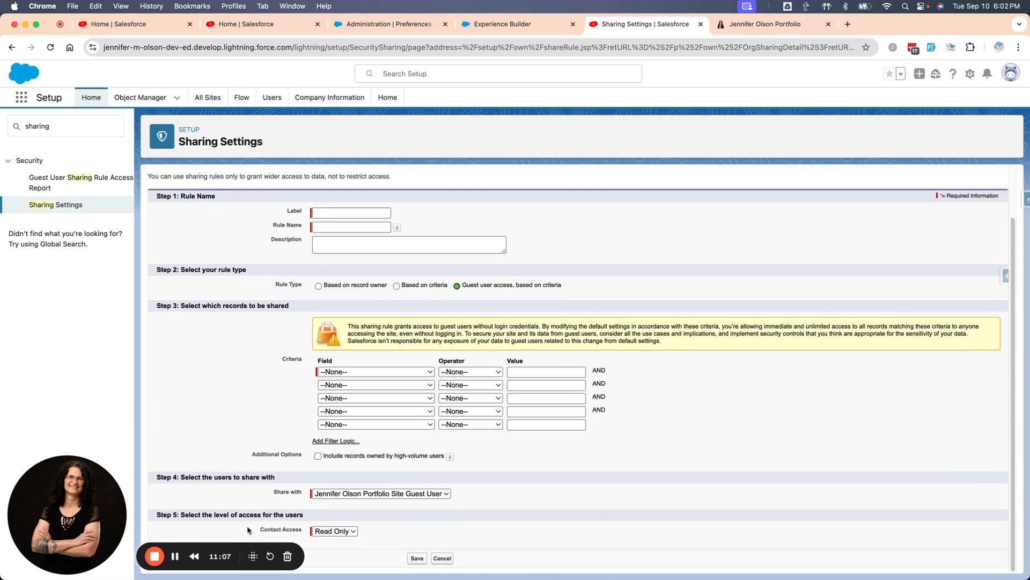
left_click(336, 530)
left_click(417, 558)
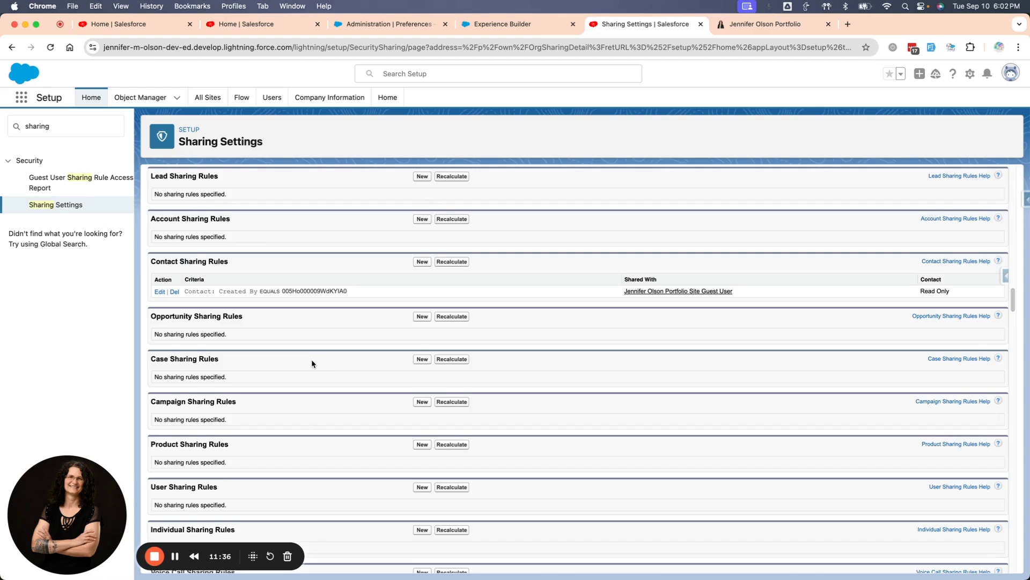
scroll(312, 362, "up", 3)
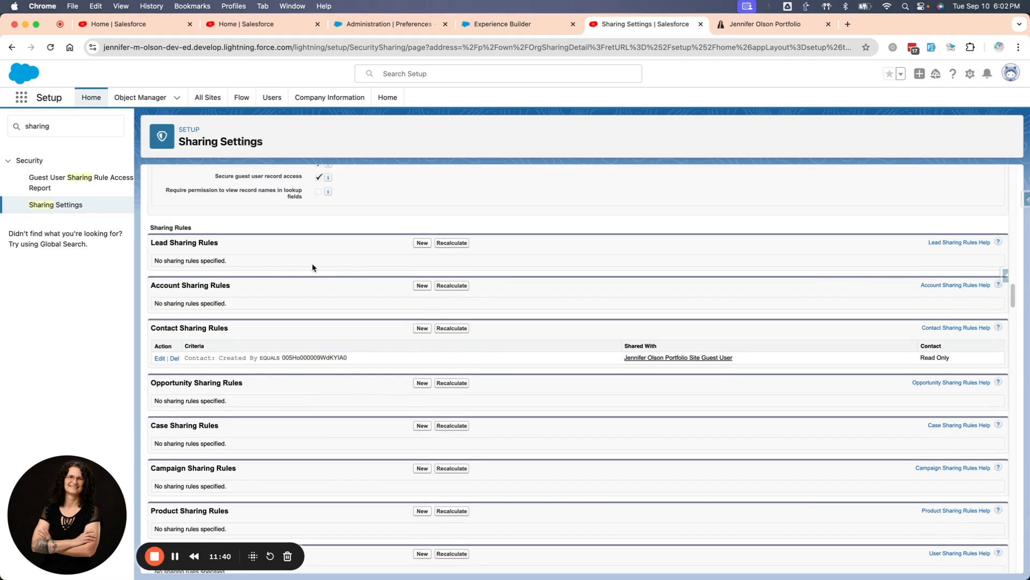
Glance at the new Account sharing rule form, then review Organization-Wide Defaults in Sharing Settings.
left_click(423, 286)
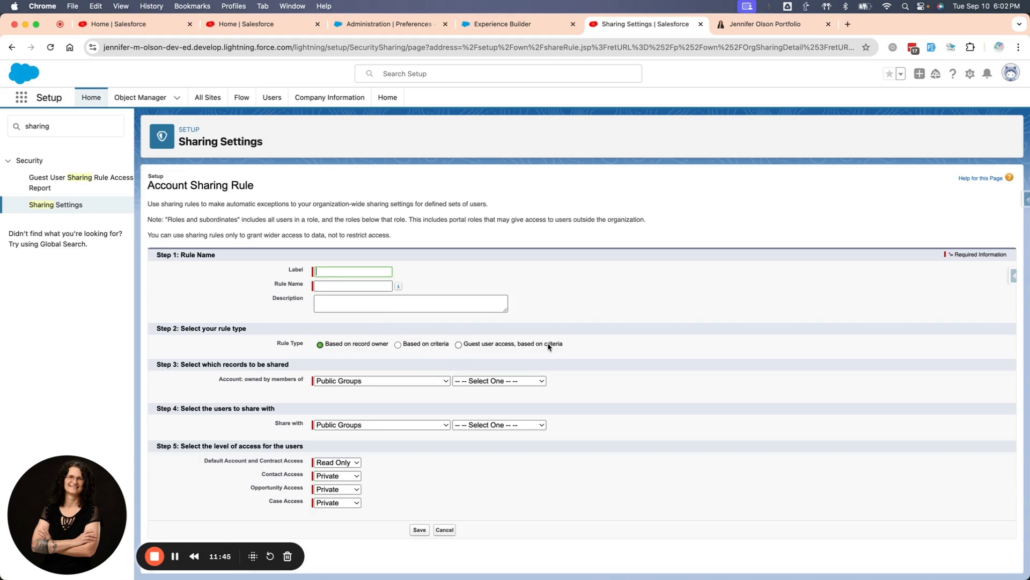
left_click(12, 48)
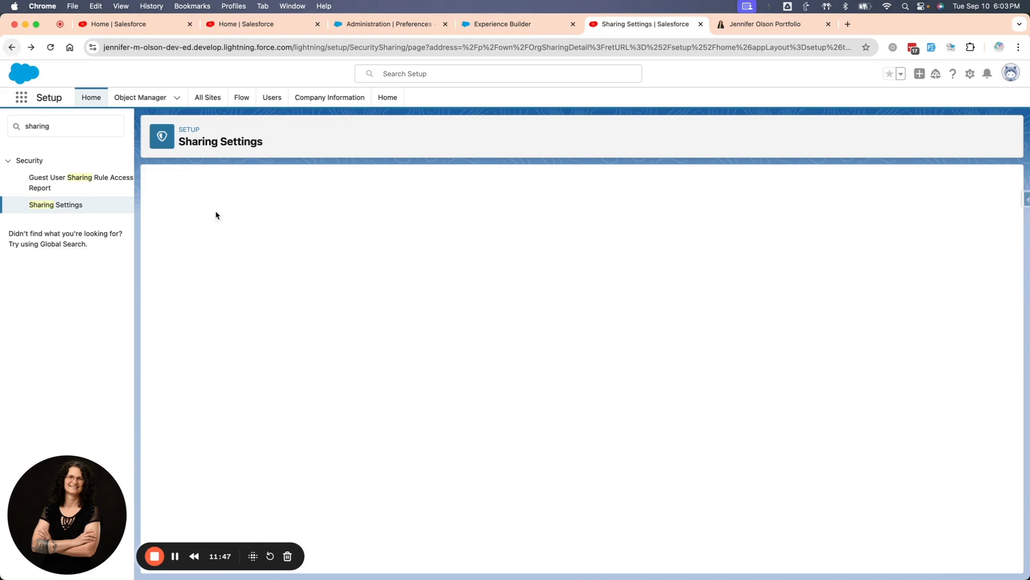
scroll(520, 432, "down", 10)
scroll(524, 435, "down", 10)
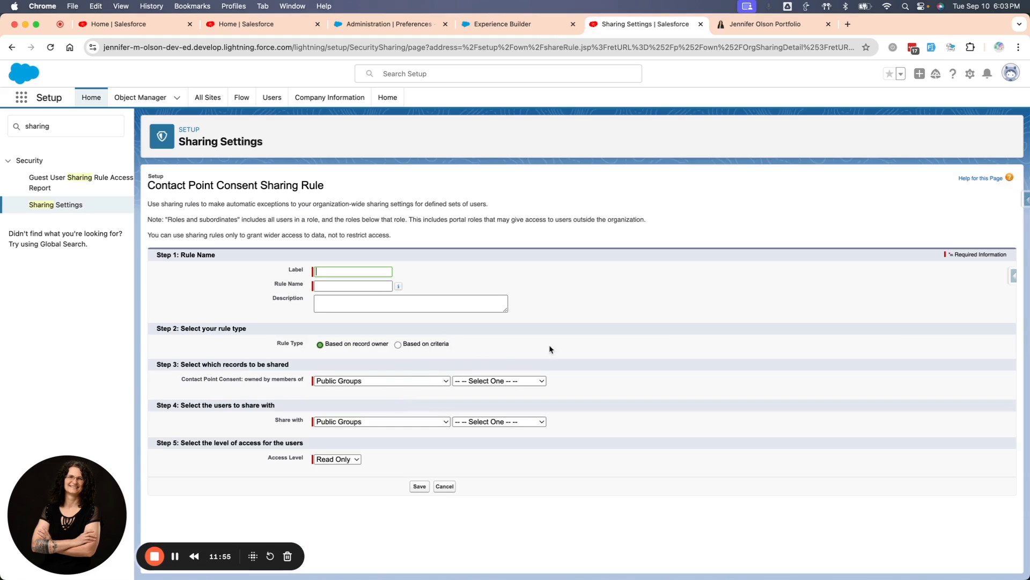
left_click(425, 455)
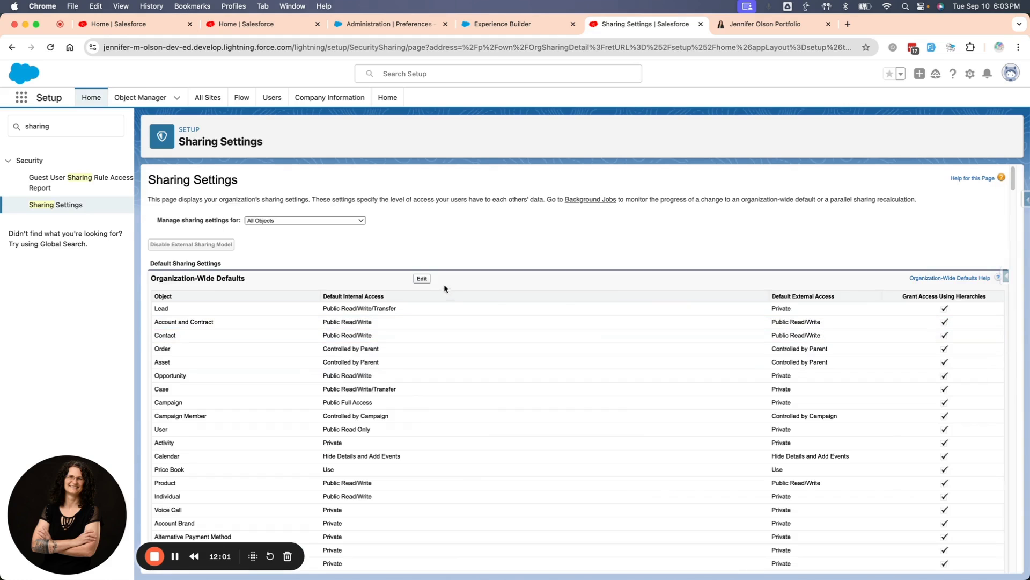
Edit the organization-wide defaults and make Account and Contract and Contact external access Private.
left_click(426, 278)
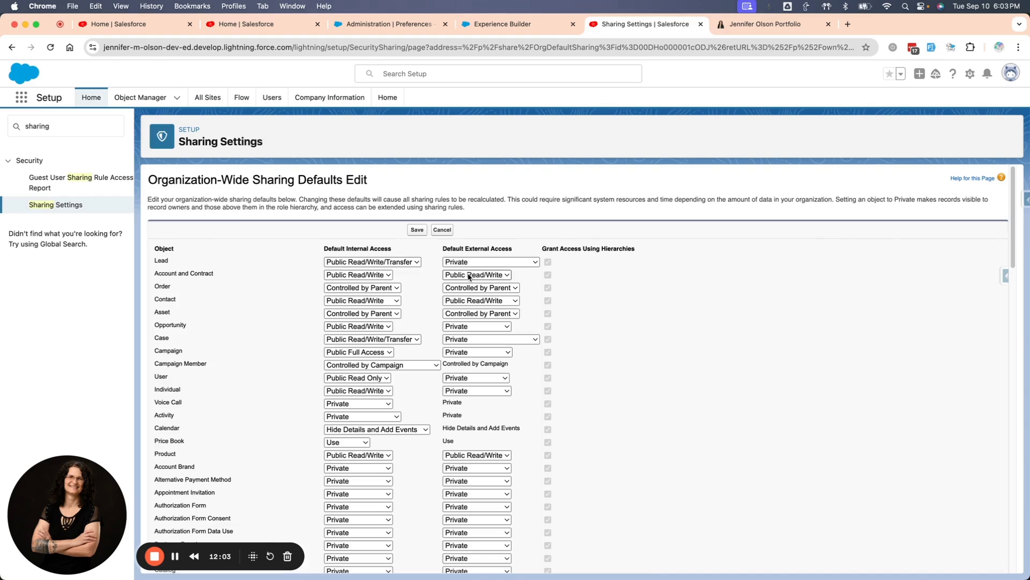
left_click(468, 275)
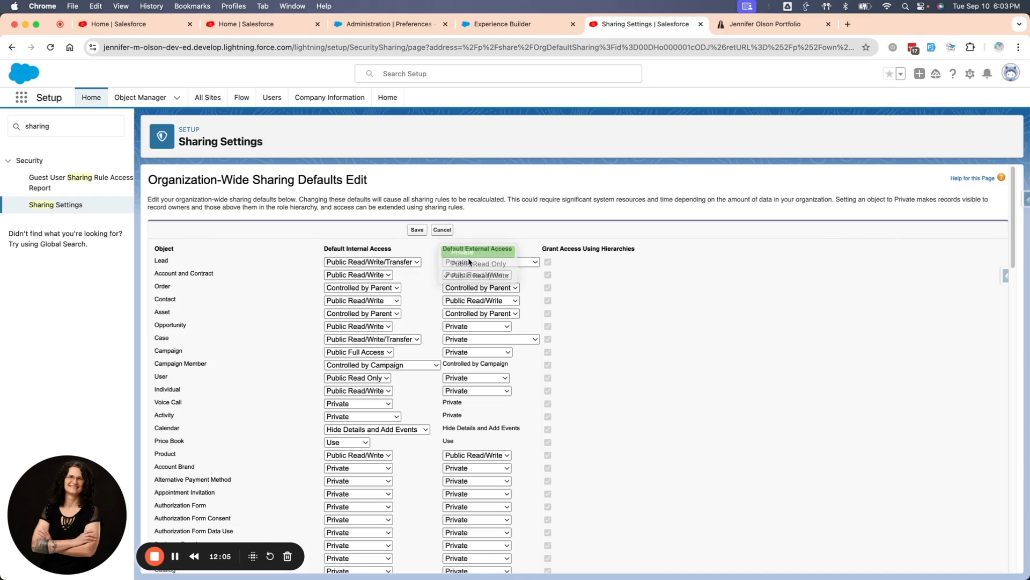
left_click(472, 250)
left_click(607, 139)
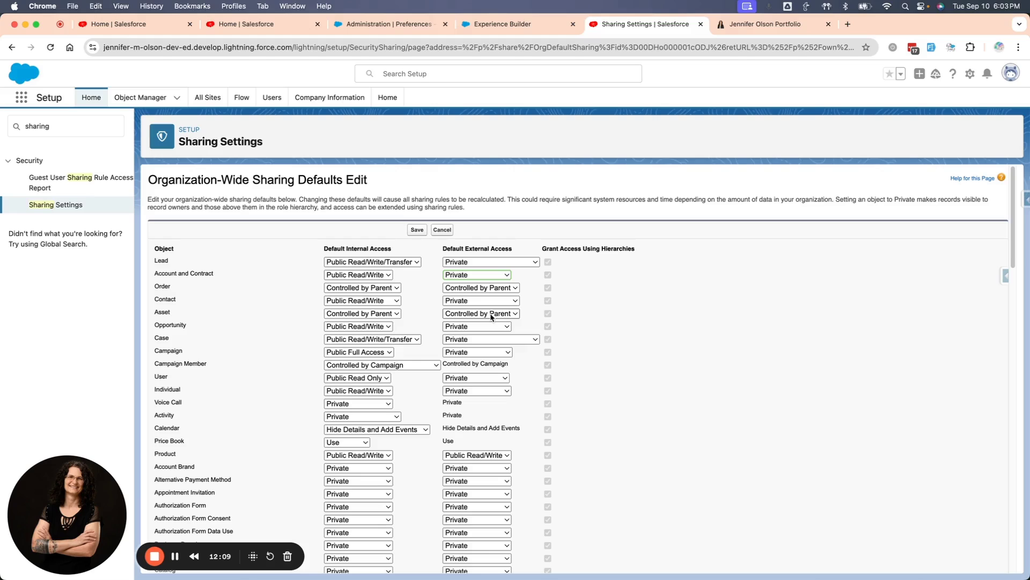
Set Product and Operating Hours default external access to Private.
scroll(473, 429, "down", 1)
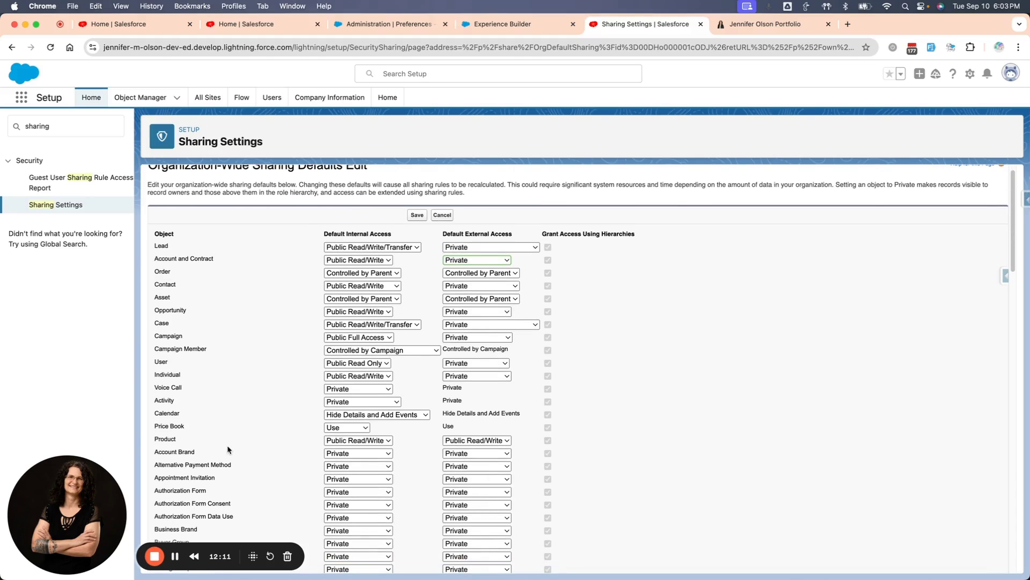
left_click(462, 441)
left_click(462, 417)
scroll(485, 460, "down", 3)
scroll(486, 460, "down", 10)
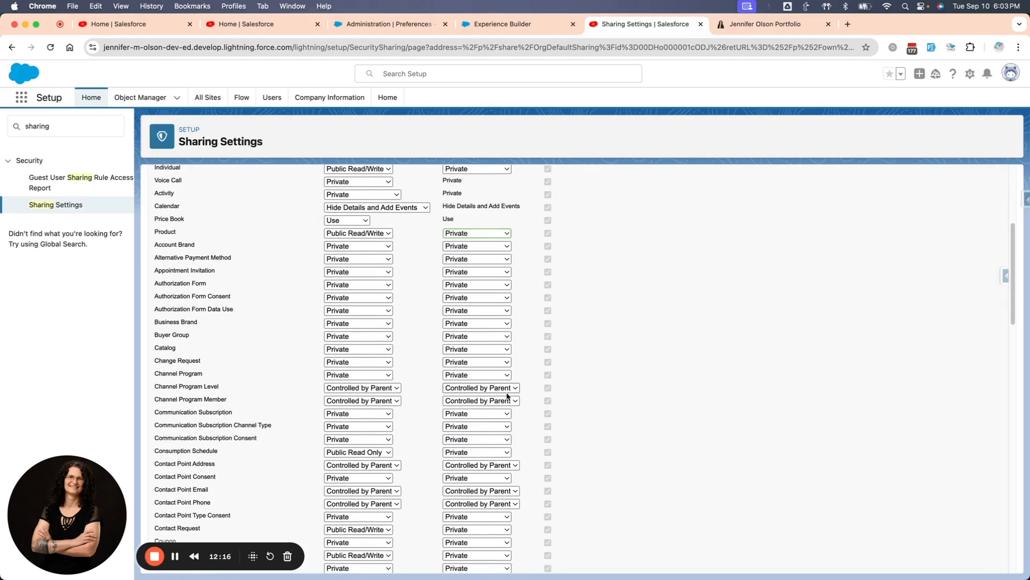
scroll(480, 484, "down", 10)
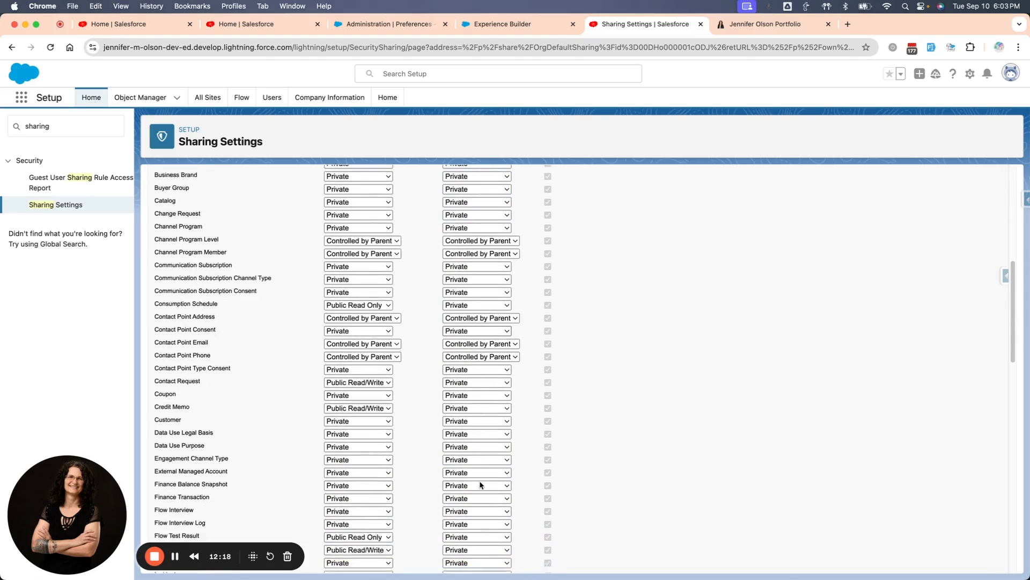
scroll(481, 484, "down", 12)
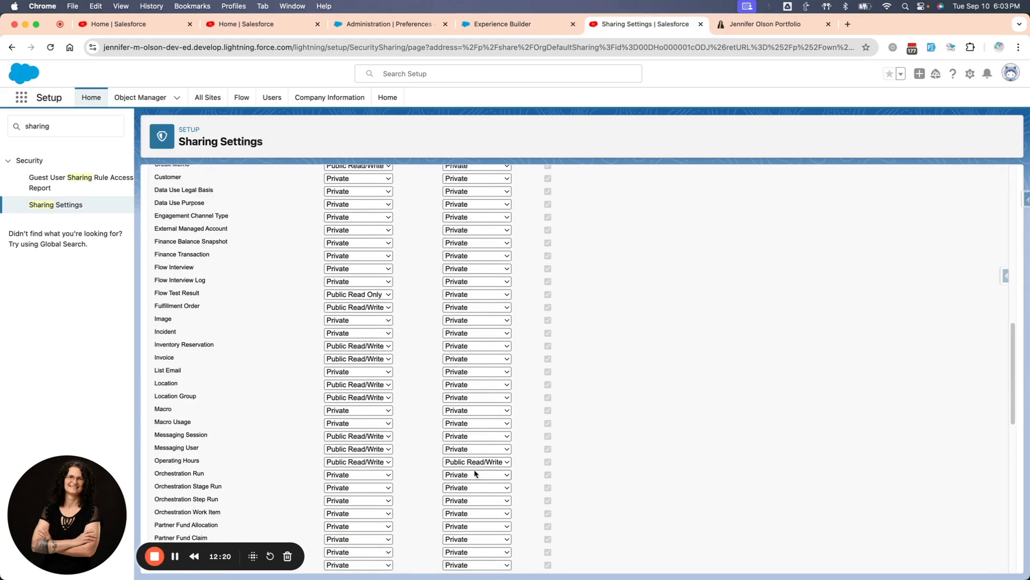
left_click(465, 465)
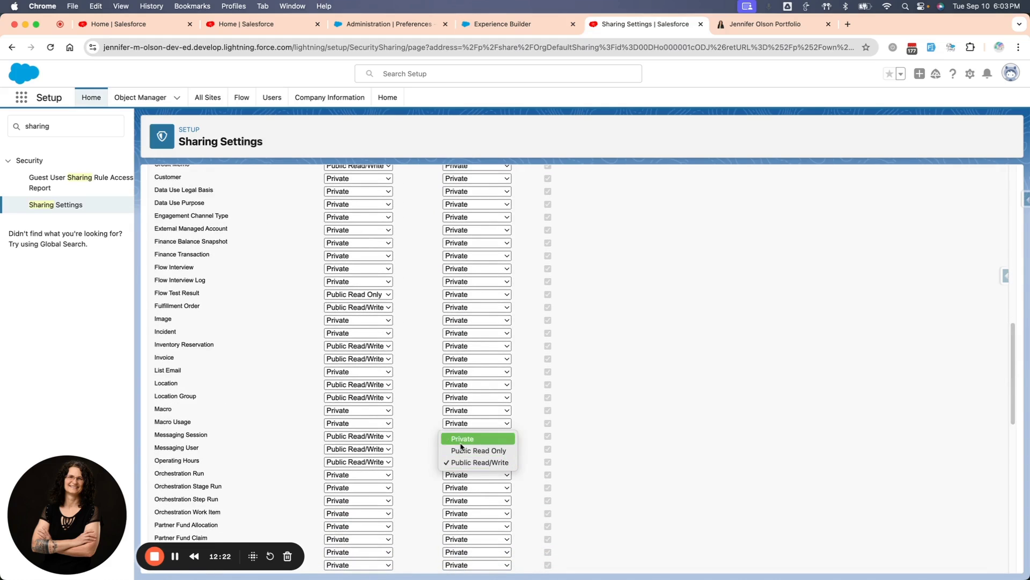
left_click(480, 462)
scroll(494, 485, "up", 14)
scroll(475, 485, "down", 20)
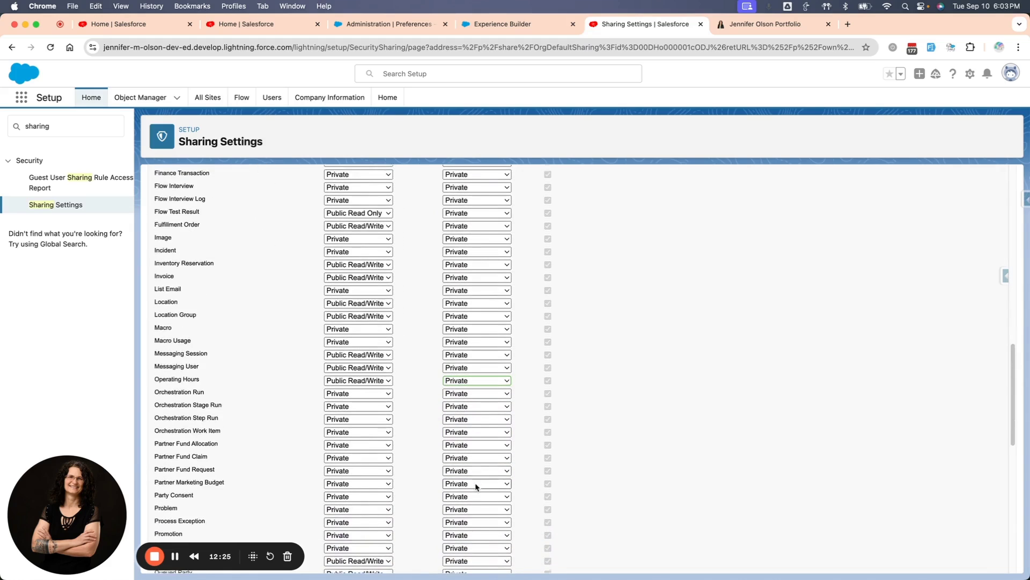
scroll(476, 490, "down", 5)
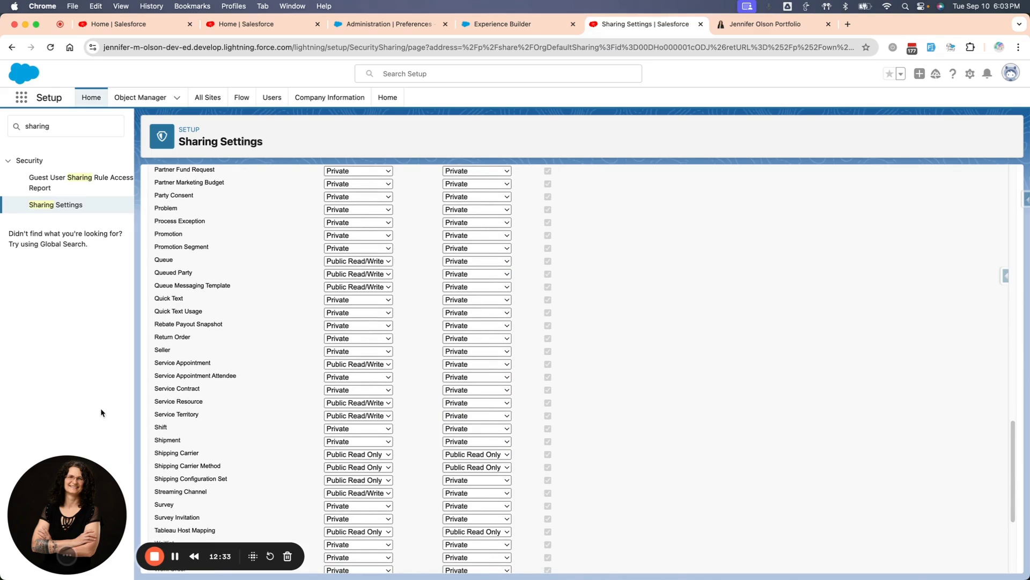
Search Setup's Quick Find for 'guest'.
left_click(61, 125)
key("super+a")
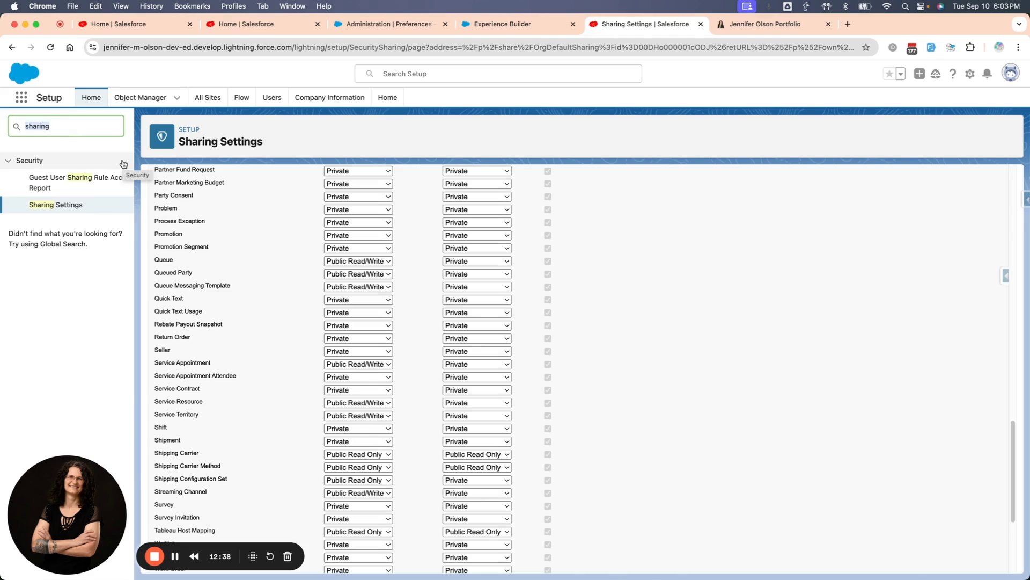
type("guest")
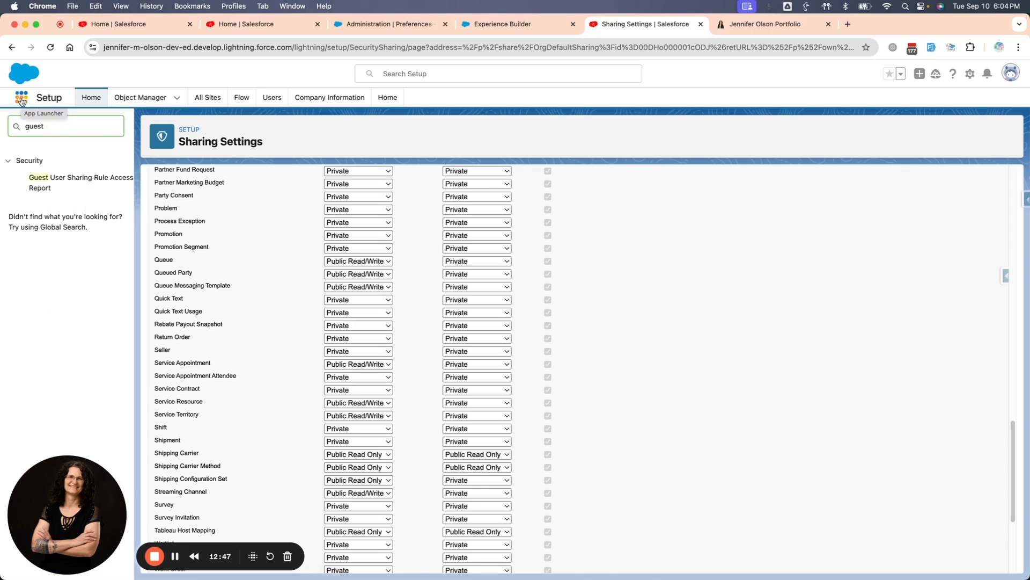
Run the Guest User Sharing Rule Access Report for the portfolio site and highlight the ContentDocument and ContentVersion rows.
left_click(61, 184)
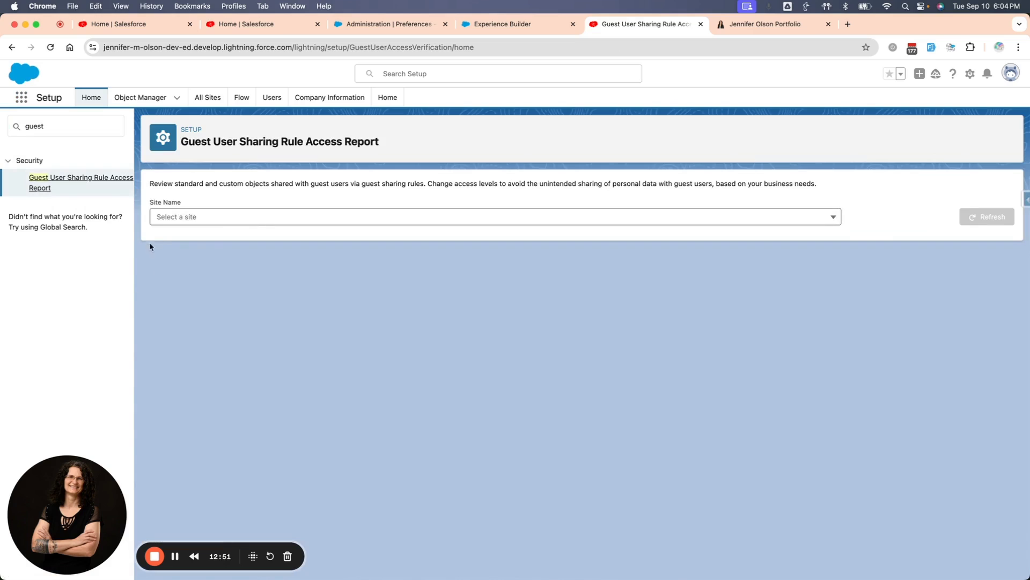
left_click(204, 218)
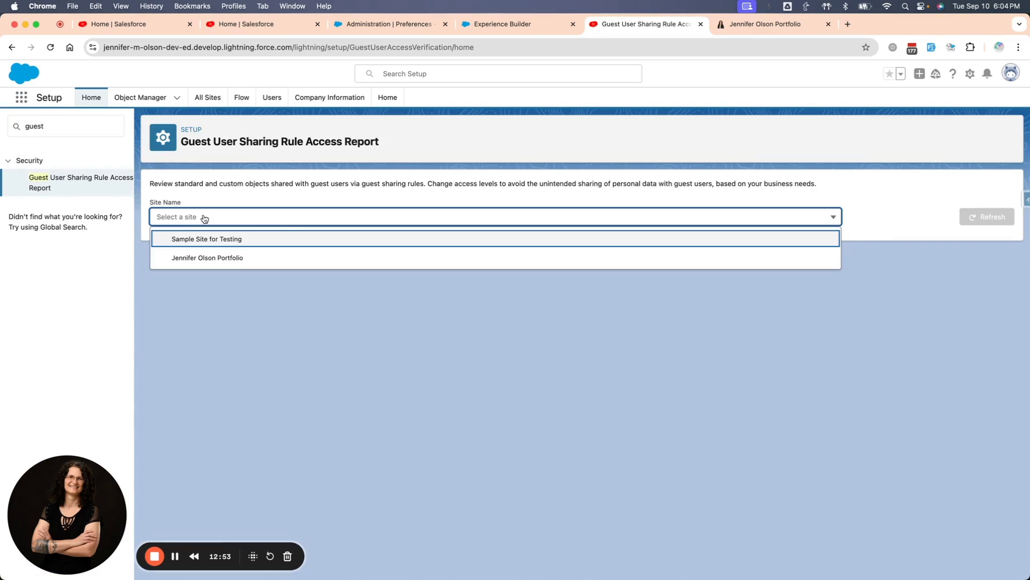
left_click(230, 259)
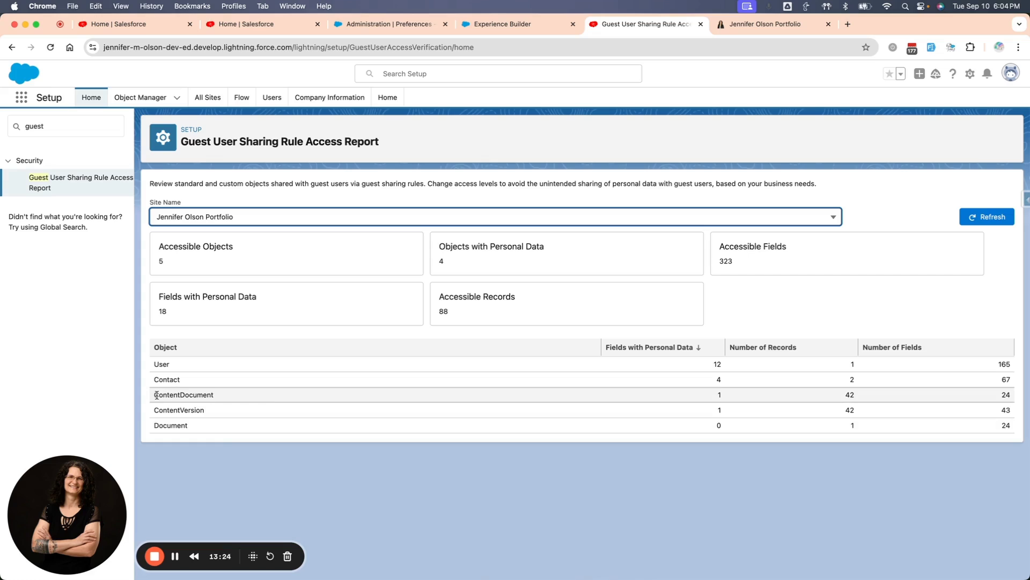
left_click_drag(156, 395, 223, 410)
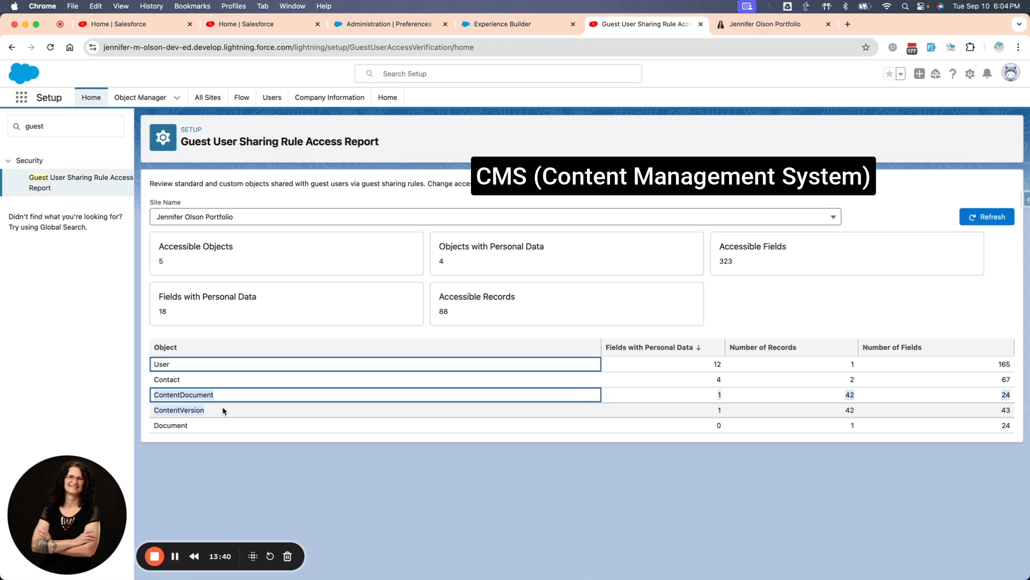
Clear the report highlight and open the Arkus work history details on the live portfolio site.
left_click(250, 414)
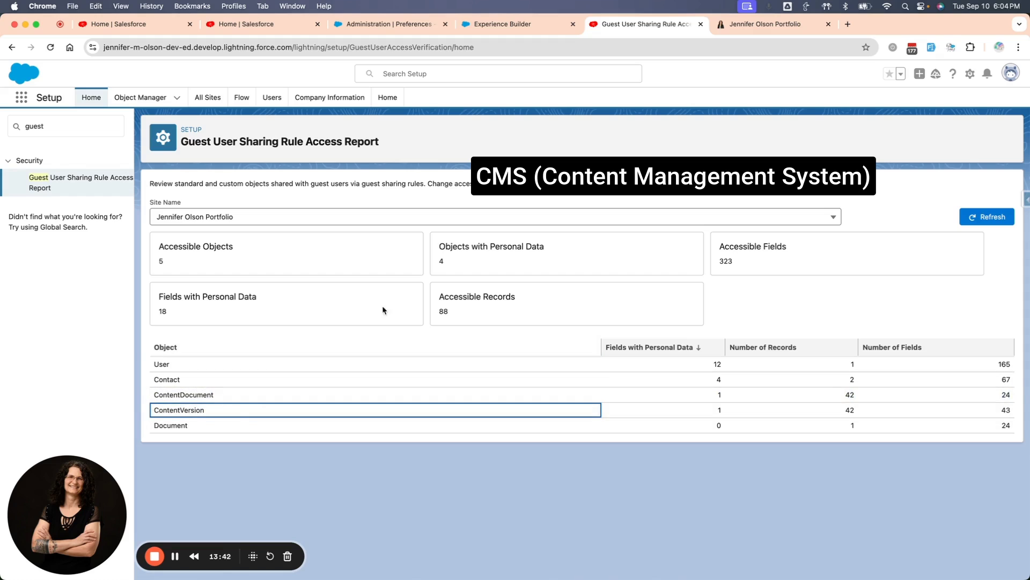
key("ctrl+Tab")
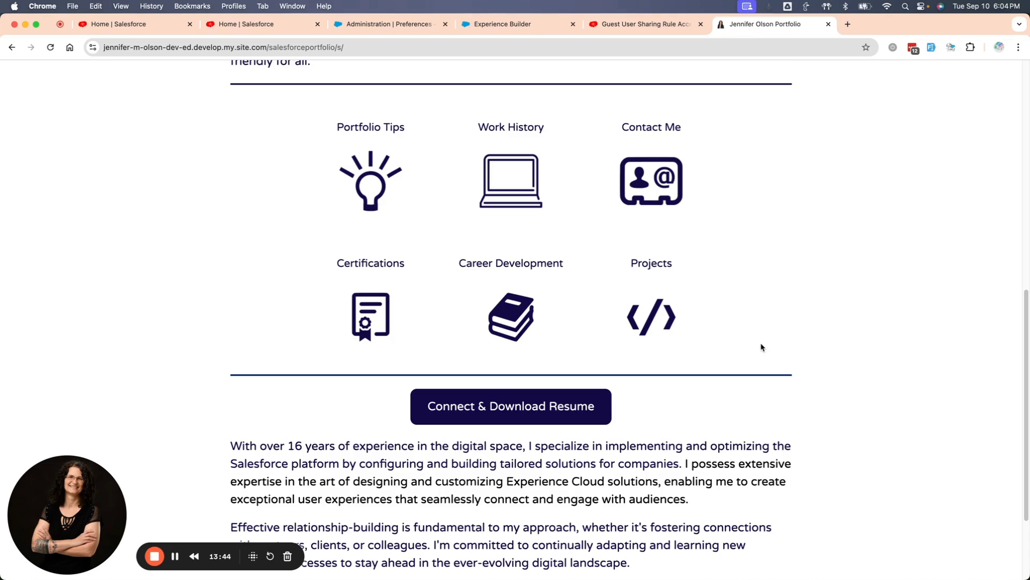
scroll(807, 341, "down", 3)
scroll(807, 341, "up", 12)
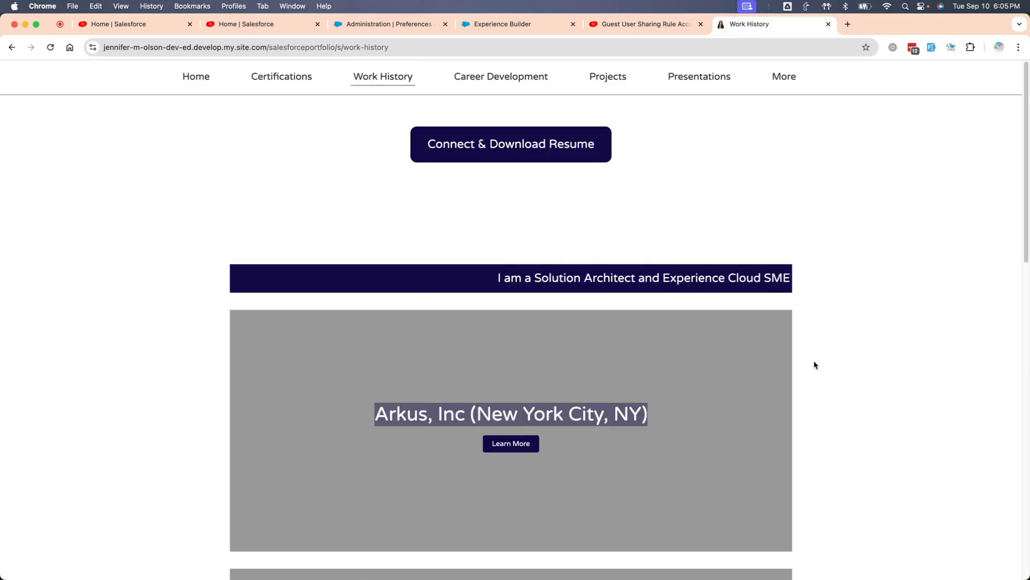
scroll(863, 376, "down", 3)
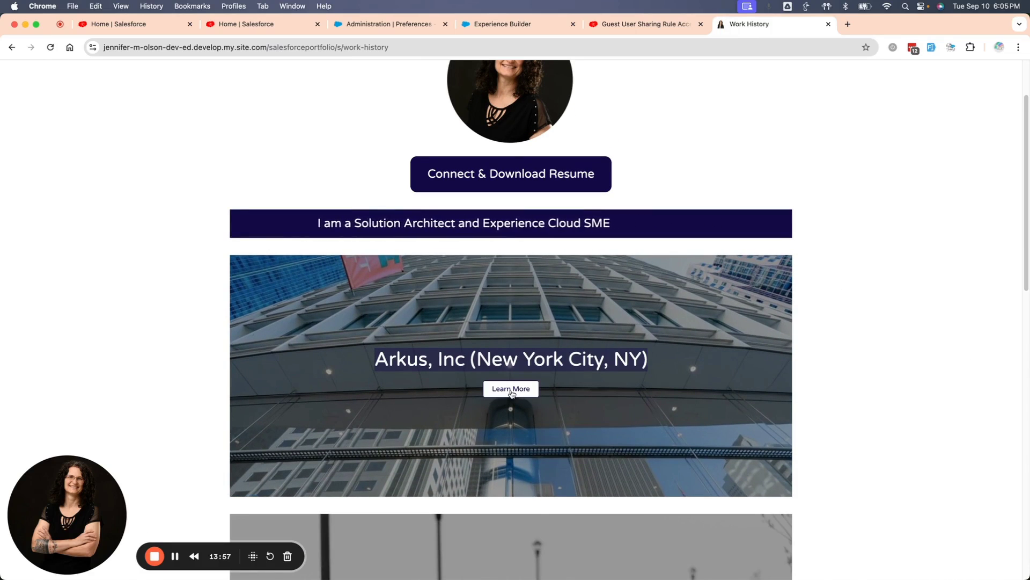
left_click(511, 390)
scroll(547, 435, "down", 5)
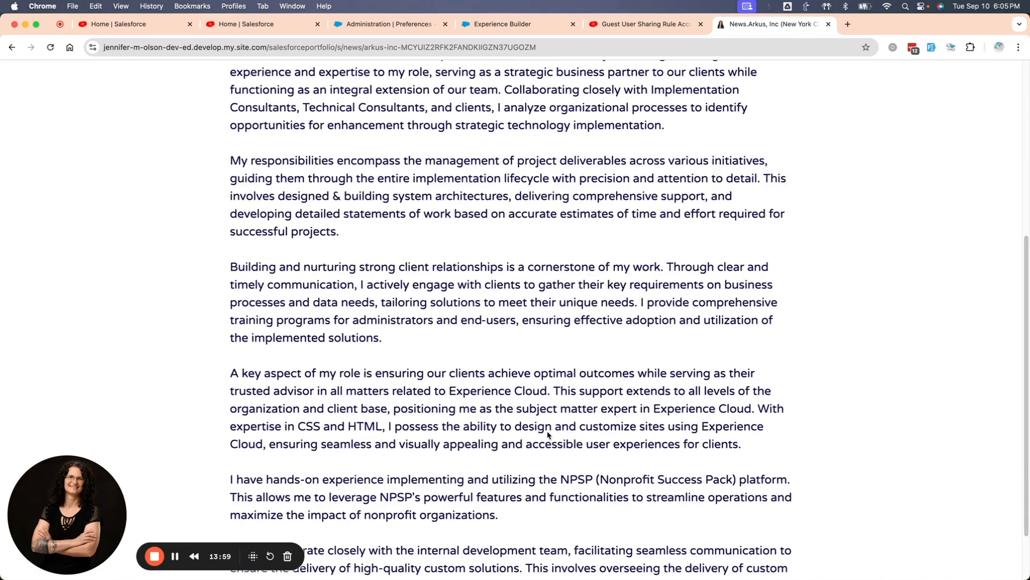
scroll(547, 428, "up", 5)
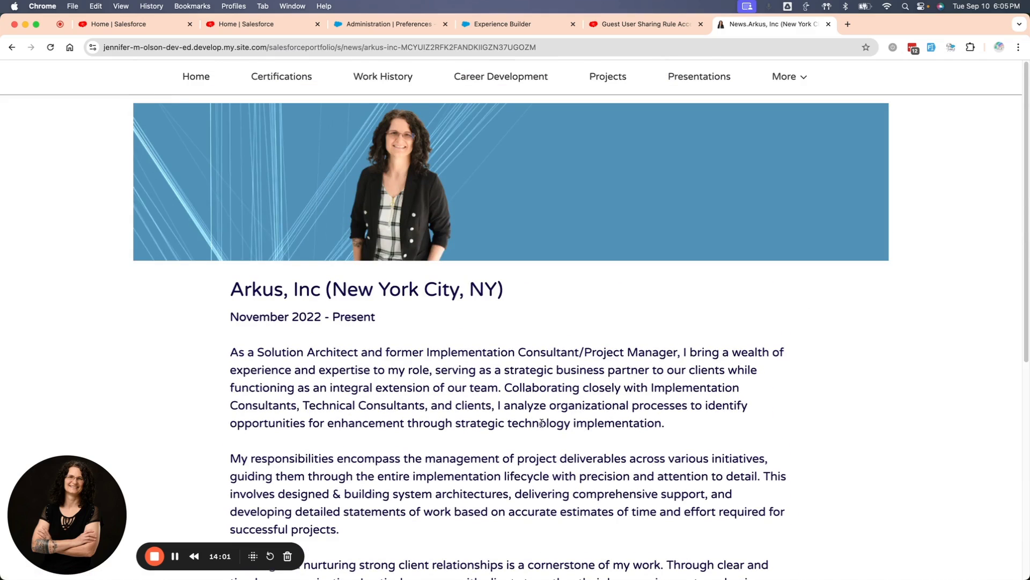
Browse Projects to the Cloud Code Academy Capstone Project, then return to Administration preferences.
left_click(607, 81)
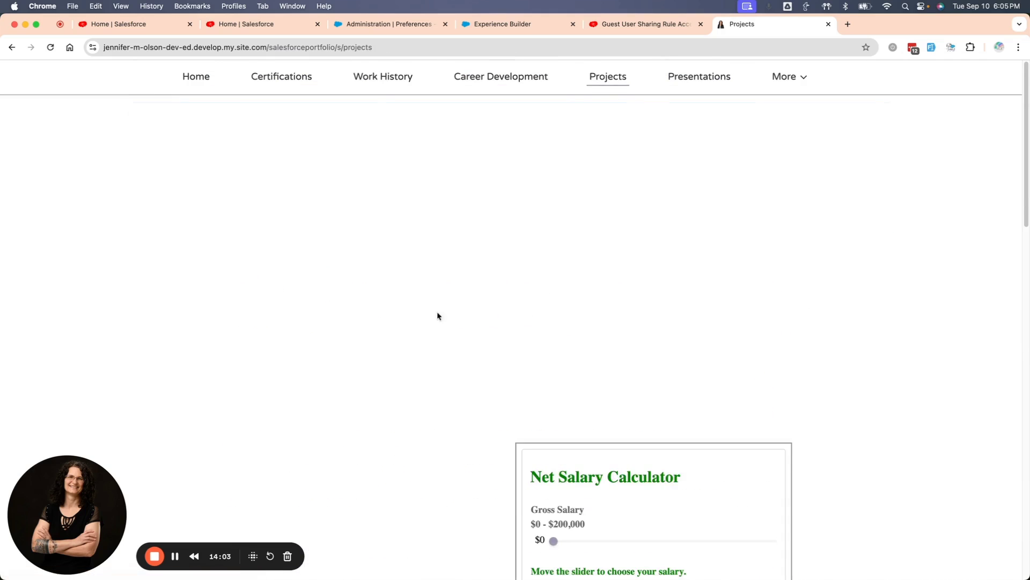
scroll(881, 392, "down", 15)
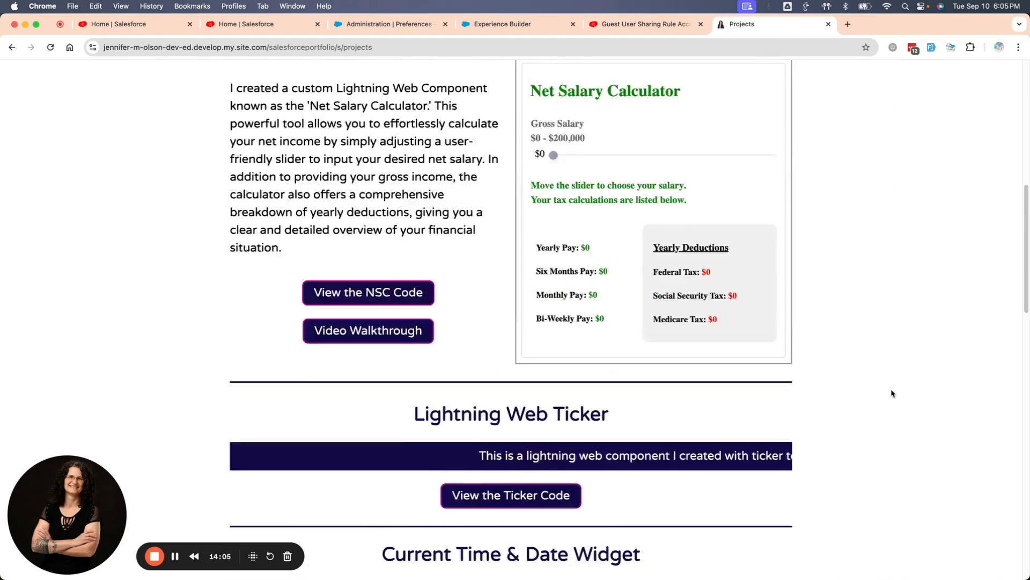
scroll(907, 396, "down", 15)
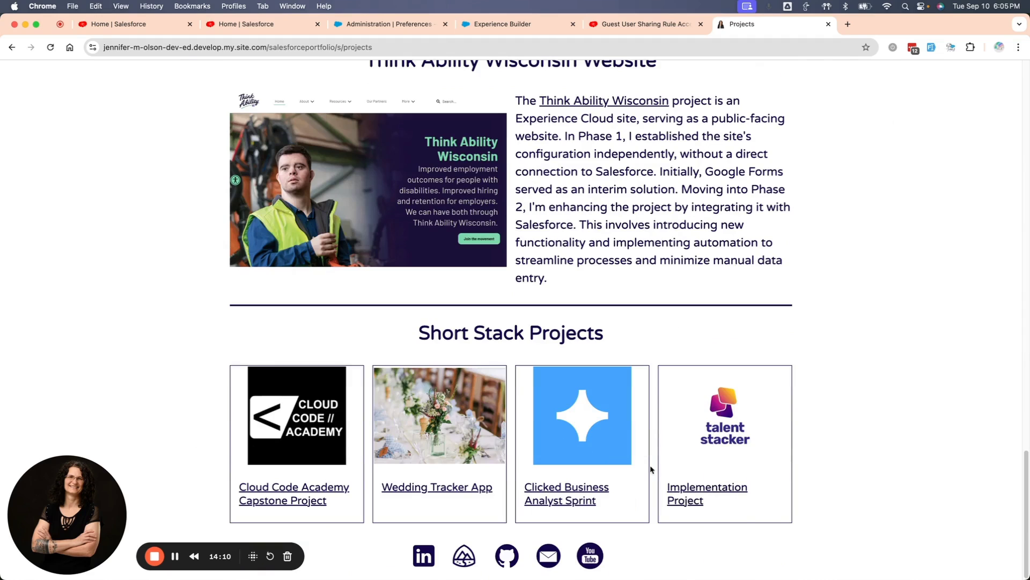
left_click(285, 491)
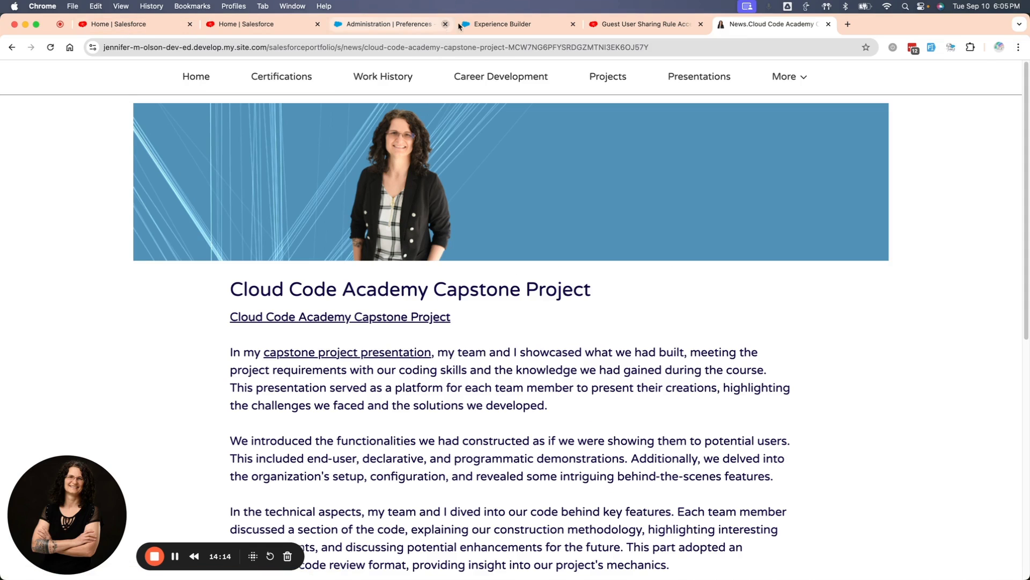
left_click(493, 25)
Return to the Guest User Sharing Rule Access Report tab and search Setup for 'sharing'.
left_click(389, 24)
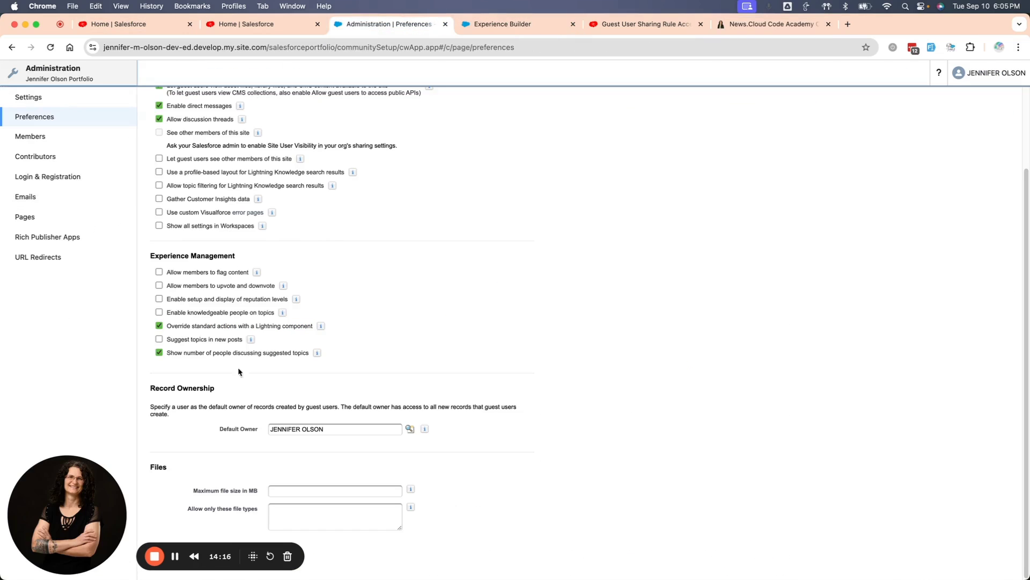
left_click(244, 24)
left_click(133, 25)
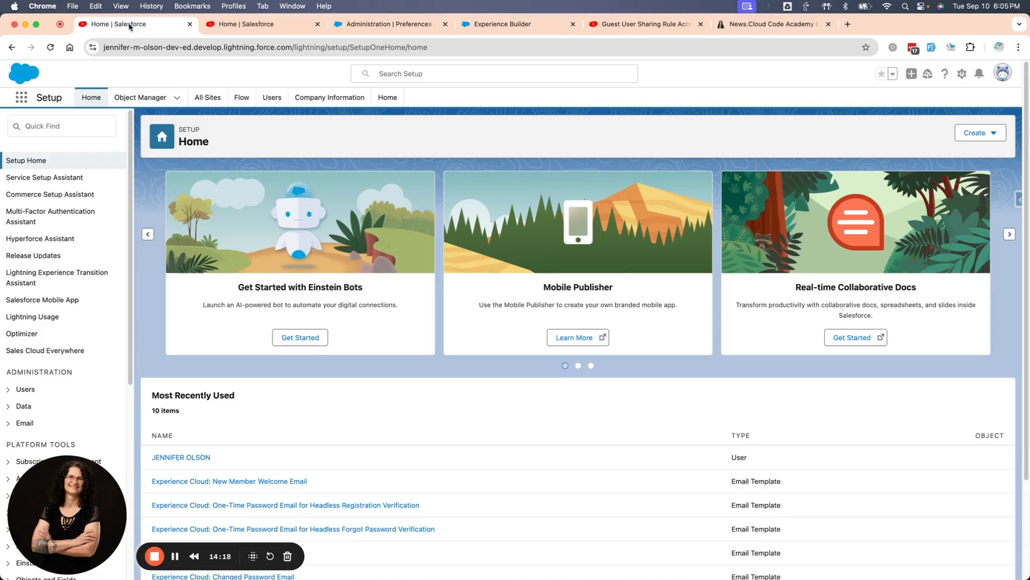
left_click(644, 24)
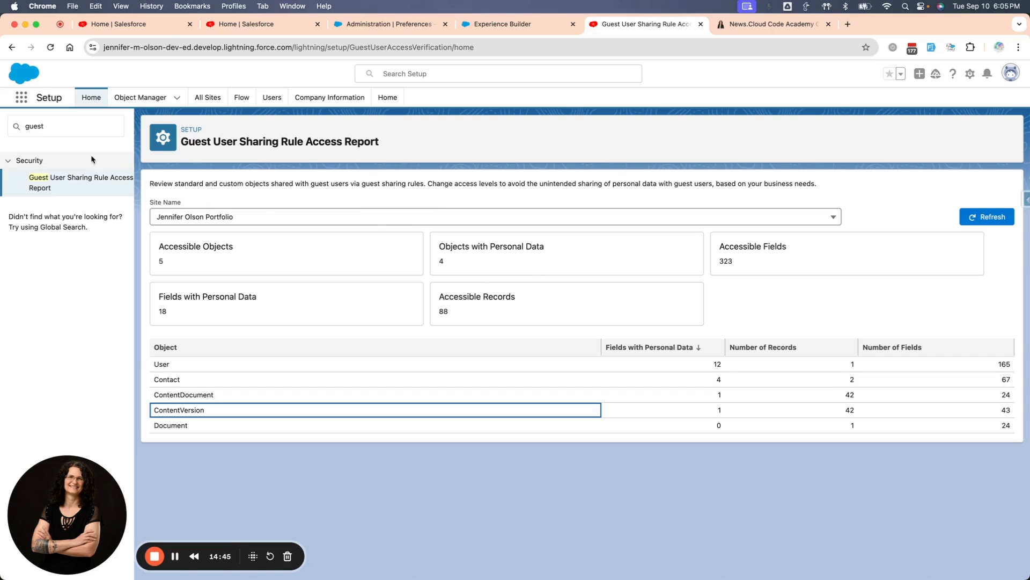
left_click(62, 124)
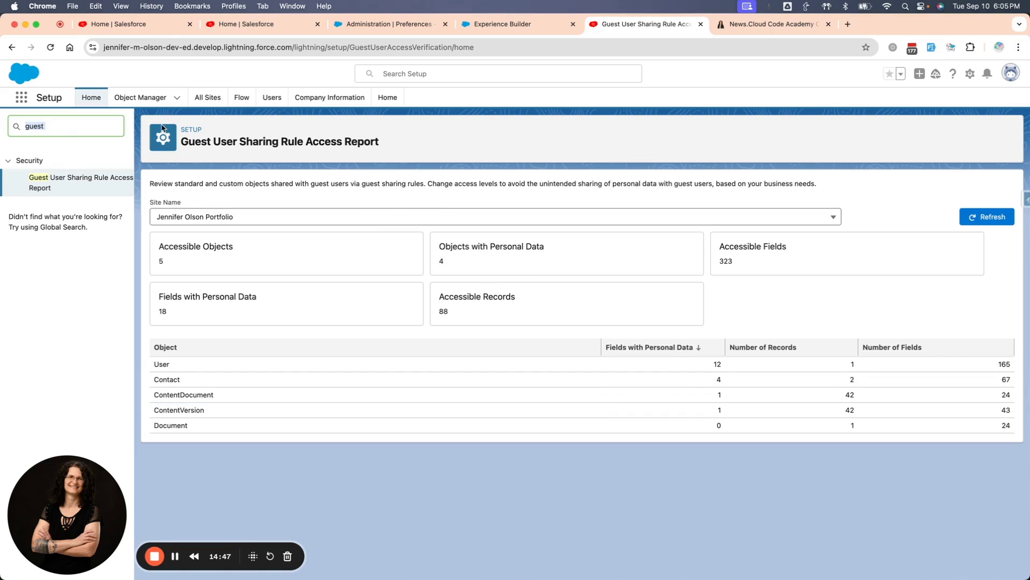
type("sharing")
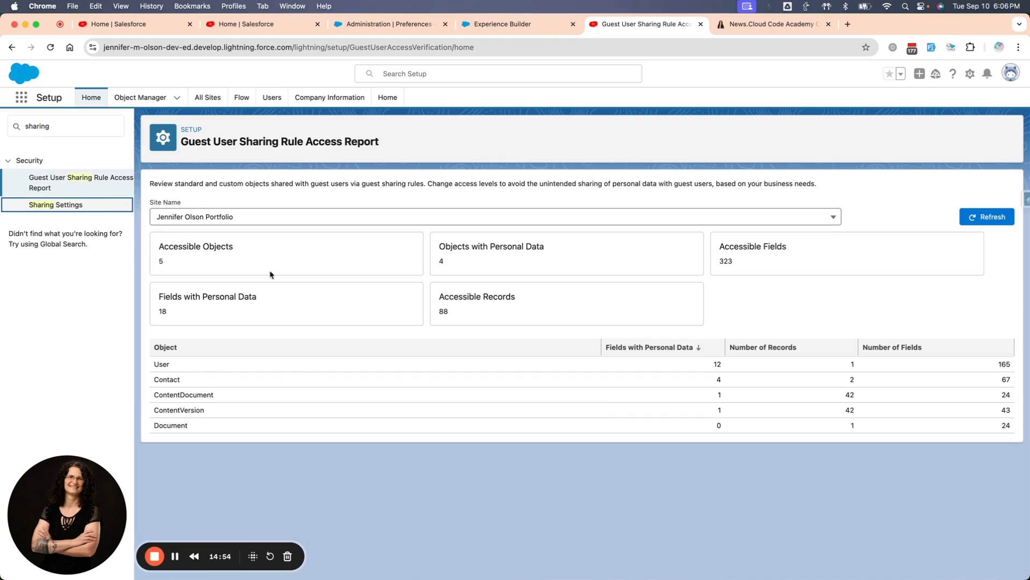
In Sharing Settings, edit org-wide defaults and make Account external access Private.
left_click(51, 209)
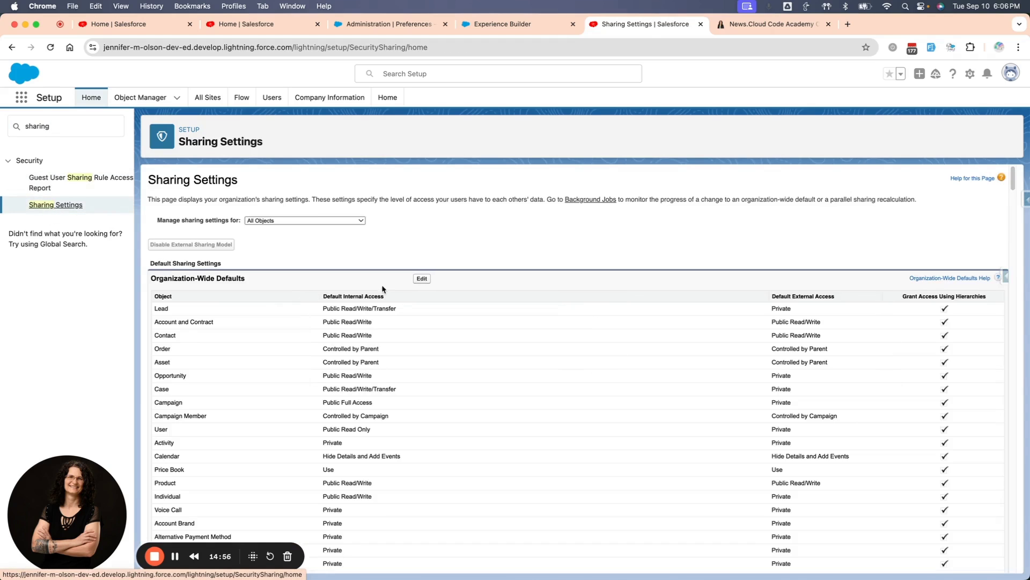
left_click(425, 278)
left_click(461, 274)
left_click(456, 251)
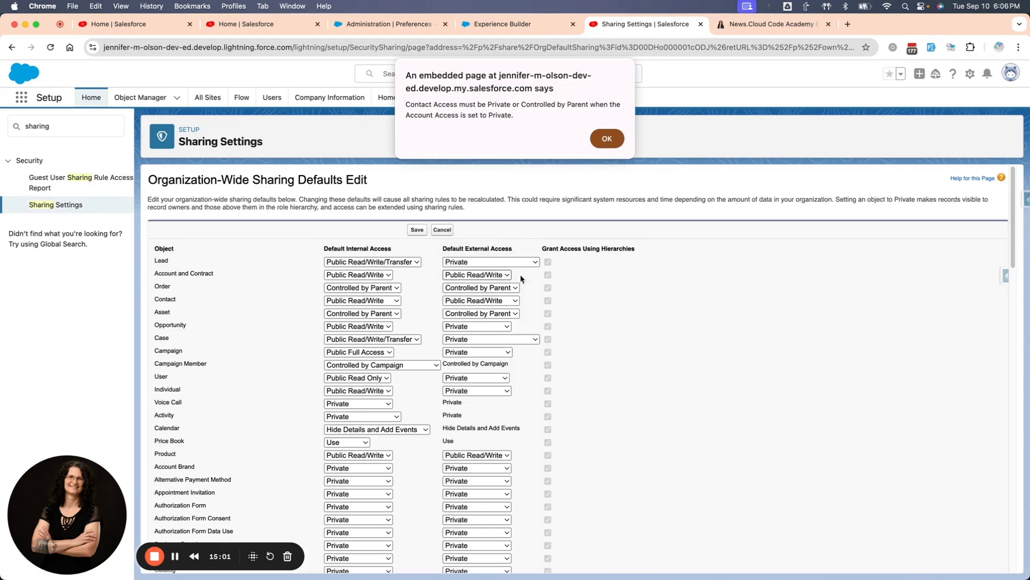
key("Return")
scroll(448, 344, "down", 3)
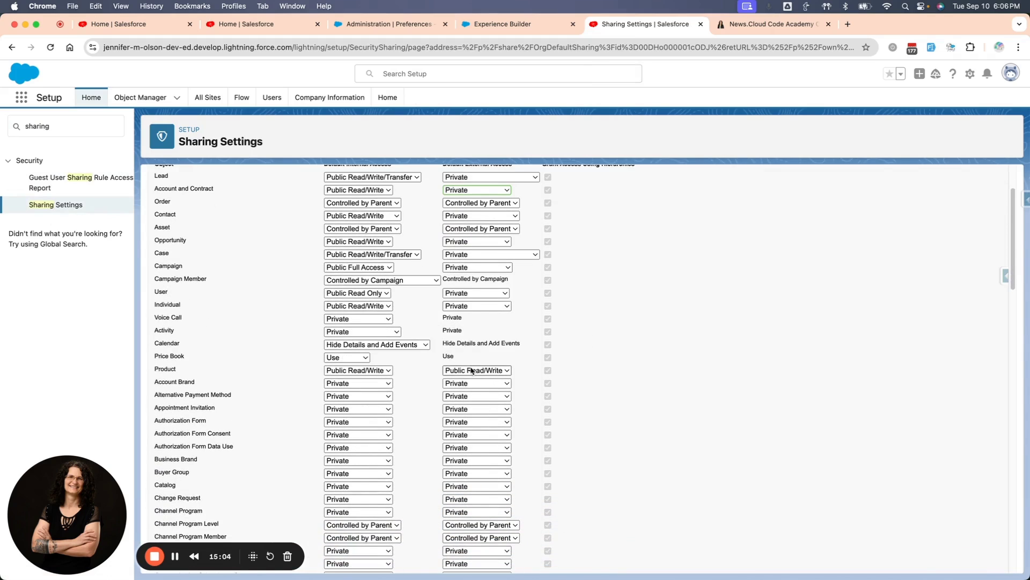
Set Product and Operating Hours external access to Private.
left_click(475, 370)
left_click(462, 347)
scroll(484, 434, "down", 6)
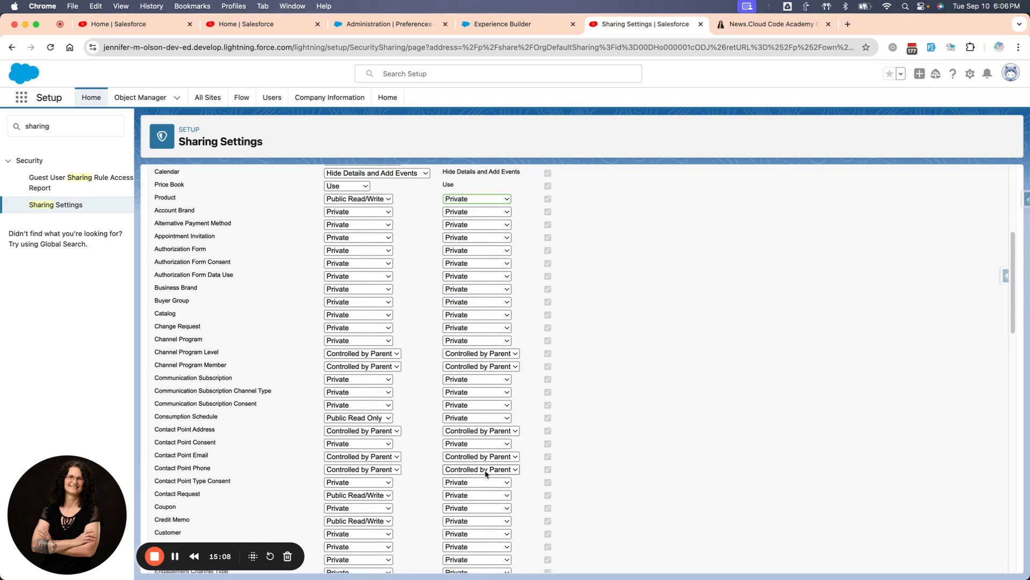
scroll(487, 473, "down", 10)
scroll(487, 472, "down", 3)
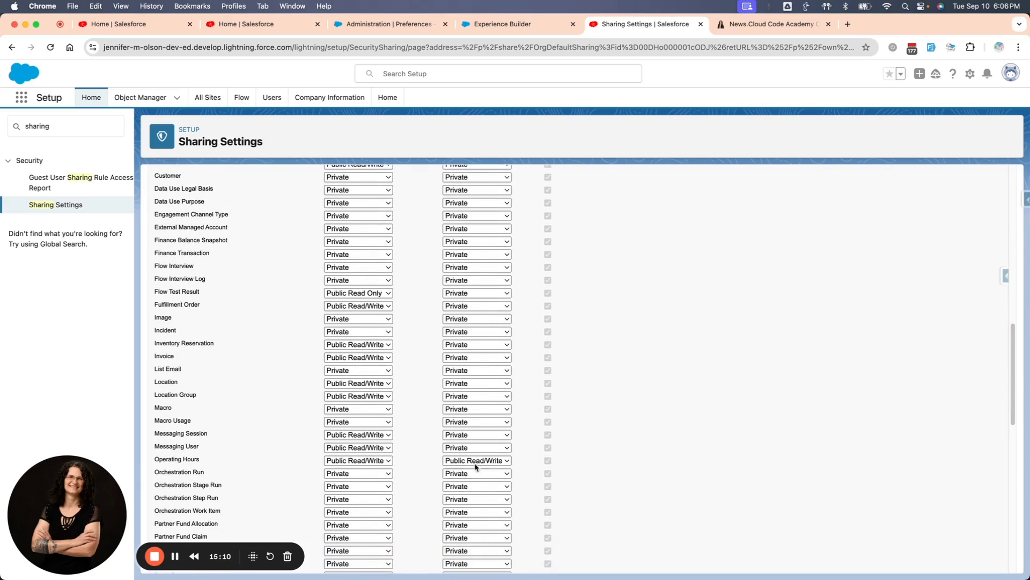
left_click(475, 459)
left_click(466, 435)
scroll(496, 474, "down", 6)
scroll(495, 475, "down", 13)
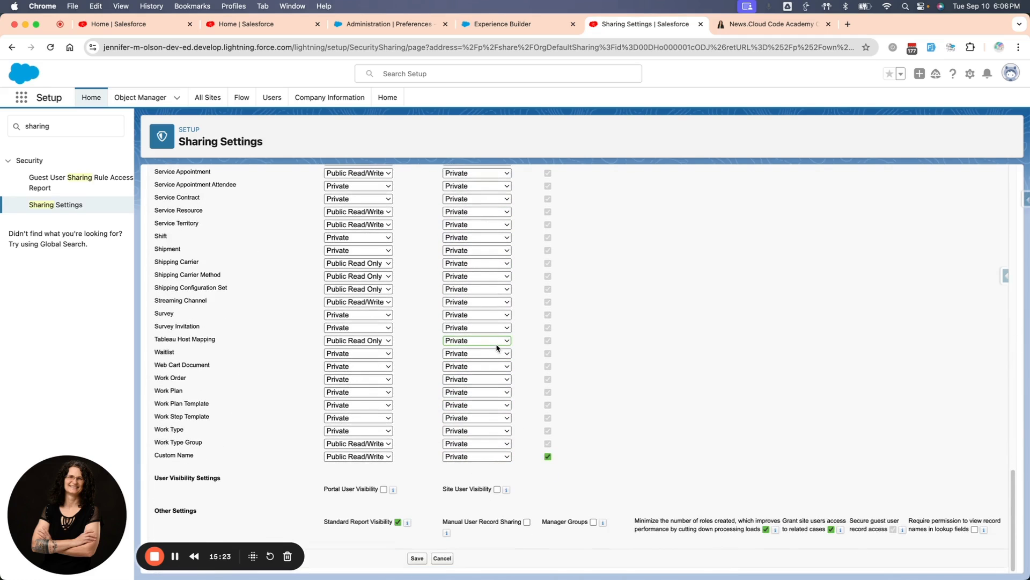
scroll(495, 348, "up", 12)
scroll(494, 348, "up", 20)
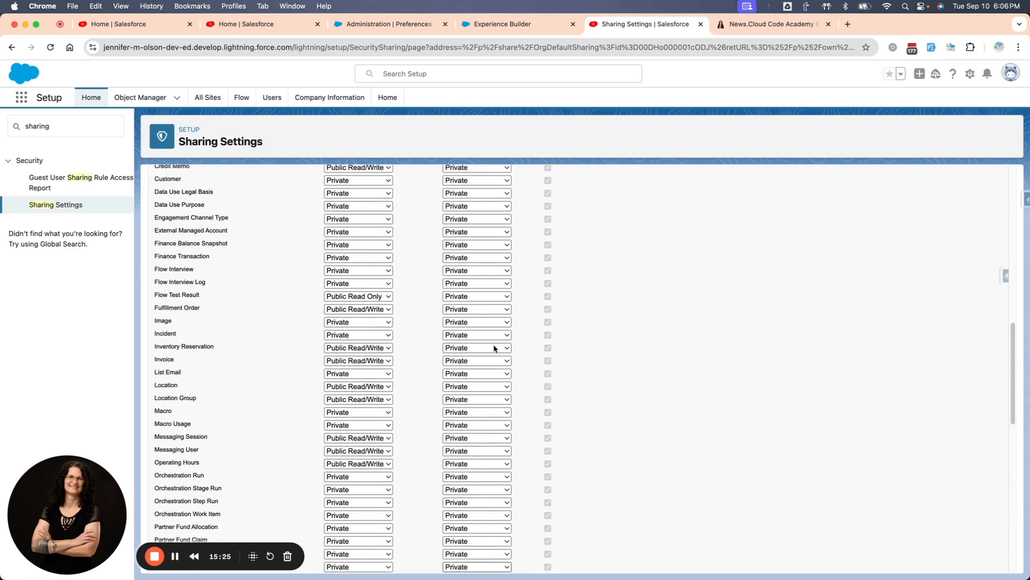
scroll(543, 412, "down", 1)
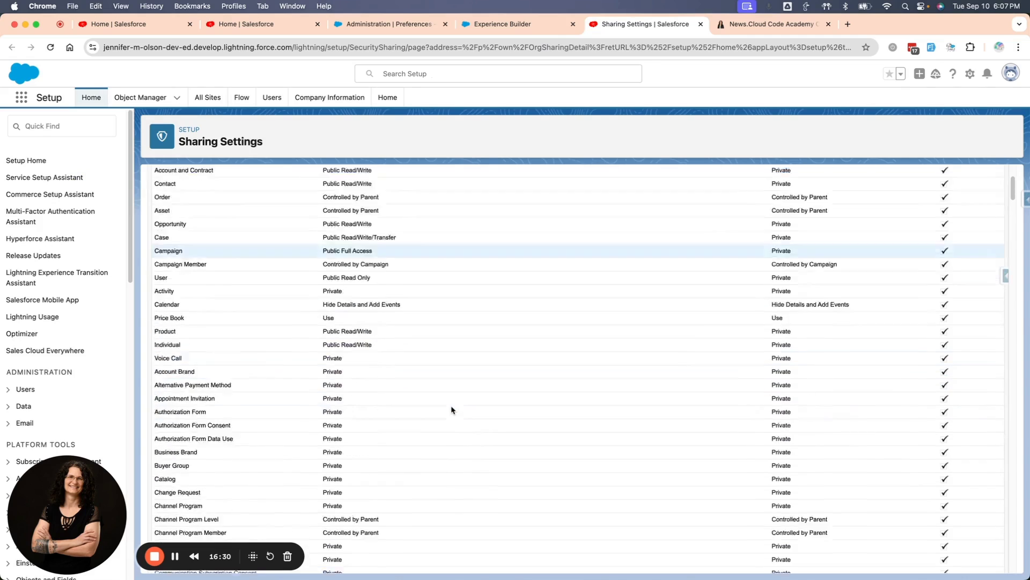
Delete the guest user's Contact sharing rule and confirm the deletion.
scroll(446, 413, "down", 15)
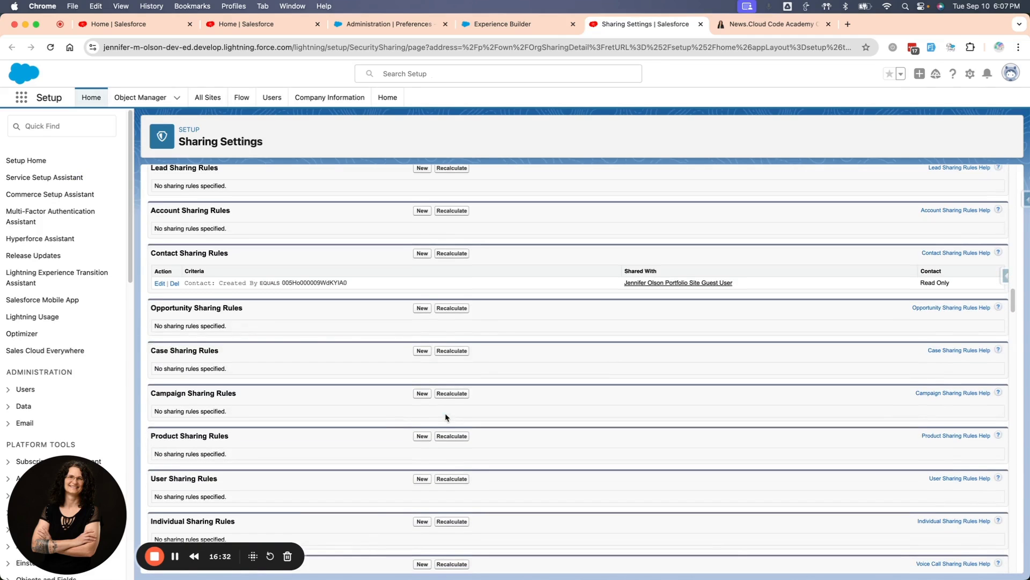
left_click(174, 283)
left_click(601, 148)
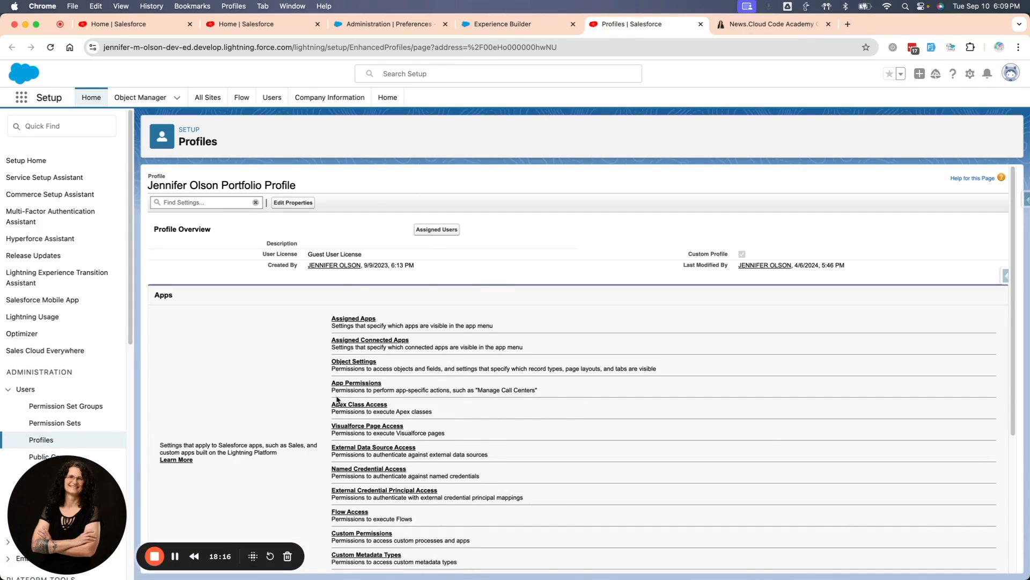
Scroll the guest profile down to its System settings section.
scroll(337, 400, "down", 5)
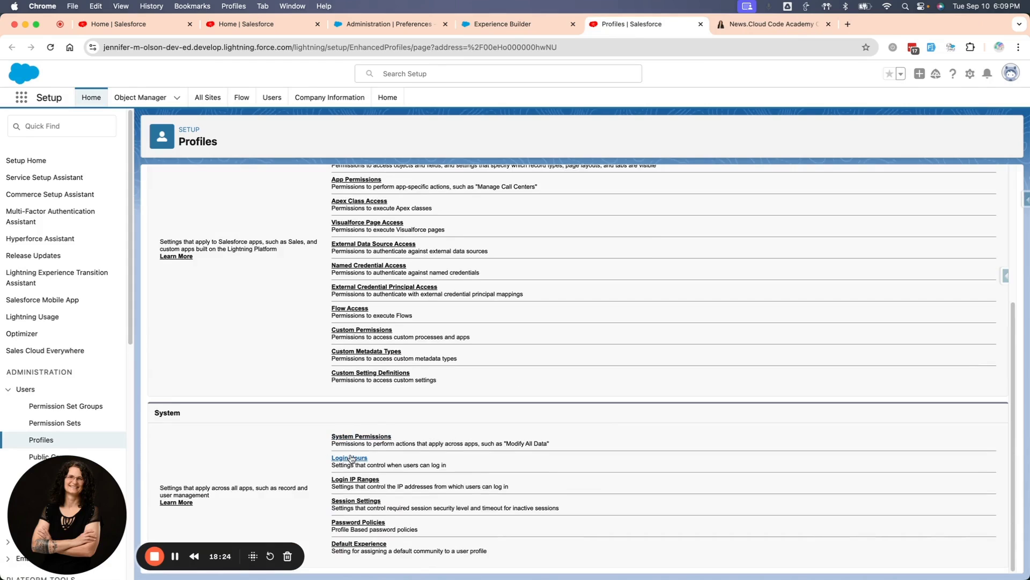